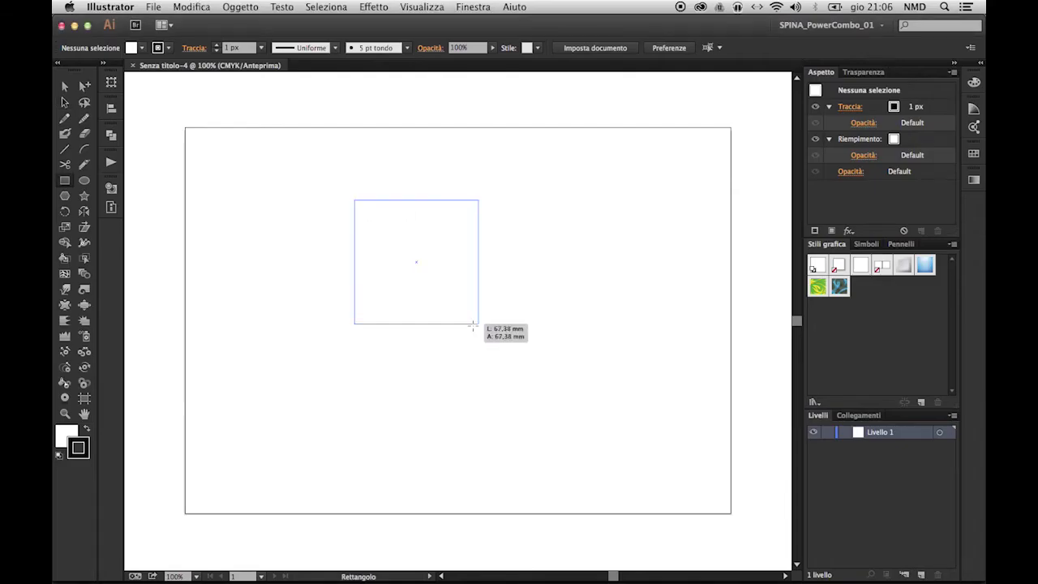
Step: Draw a square, average its anchors into a triangle, and resize the triangle
{"action": "left_click_drag", "start_coordinate": [354, 199], "coordinate": [488, 333]}
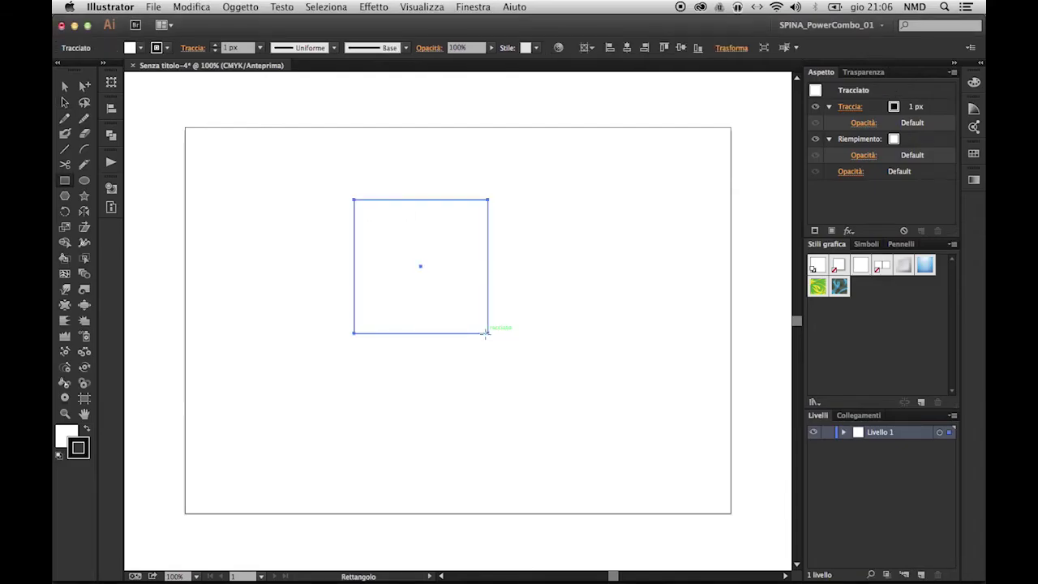
{"action": "key", "text": "v"}
{"action": "key", "text": "super+alt+j"}
{"action": "left_click", "coordinate": [599, 377]}
{"action": "left_click_drag", "start_coordinate": [422, 333], "coordinate": [422, 292]}
{"action": "left_click_drag", "start_coordinate": [489, 245], "coordinate": [520, 251]}
Step: Scale the triangle down and delete its top-right anchor, leaving a slanted bowl edge
{"action": "left_click_drag", "start_coordinate": [566, 143], "coordinate": [519, 211]}
{"action": "key", "text": "Delete"}
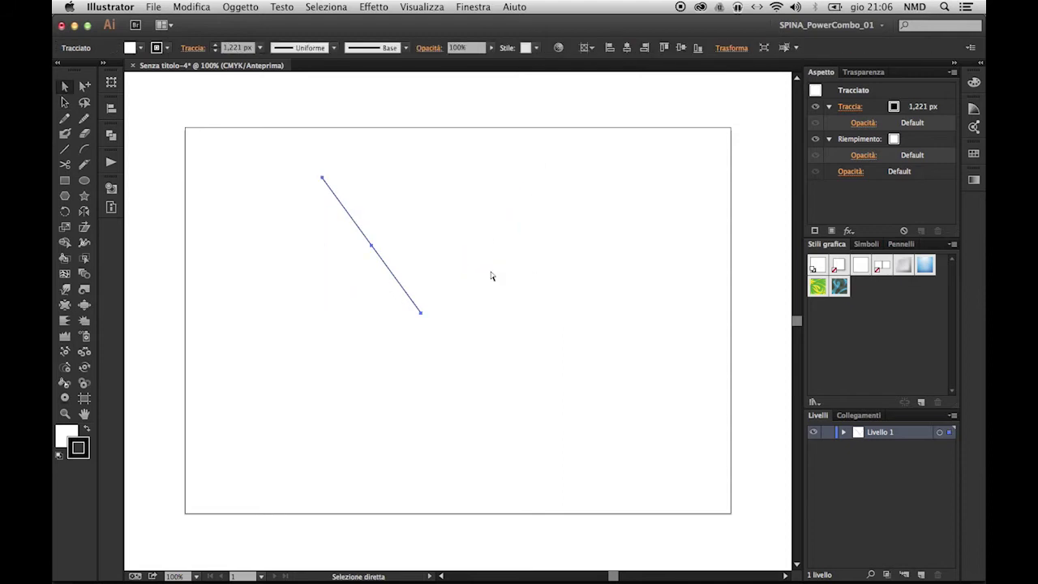
{"action": "key", "text": "ctrl+z"}
{"action": "key", "text": "v"}
{"action": "left_click_drag", "start_coordinate": [520, 315], "coordinate": [494, 294]}
{"action": "key", "text": "a"}
{"action": "left_click_drag", "start_coordinate": [514, 200], "coordinate": [487, 237]}
{"action": "key", "text": "Delete"}
Step: Extend the path downward into a vertical stem and a curled, flared foot
{"action": "key", "text": "p"}
{"action": "left_click", "coordinate": [421, 297]}
{"action": "left_click", "coordinate": [420, 448]}
{"action": "left_click_drag", "start_coordinate": [361, 477], "coordinate": [361, 478]}
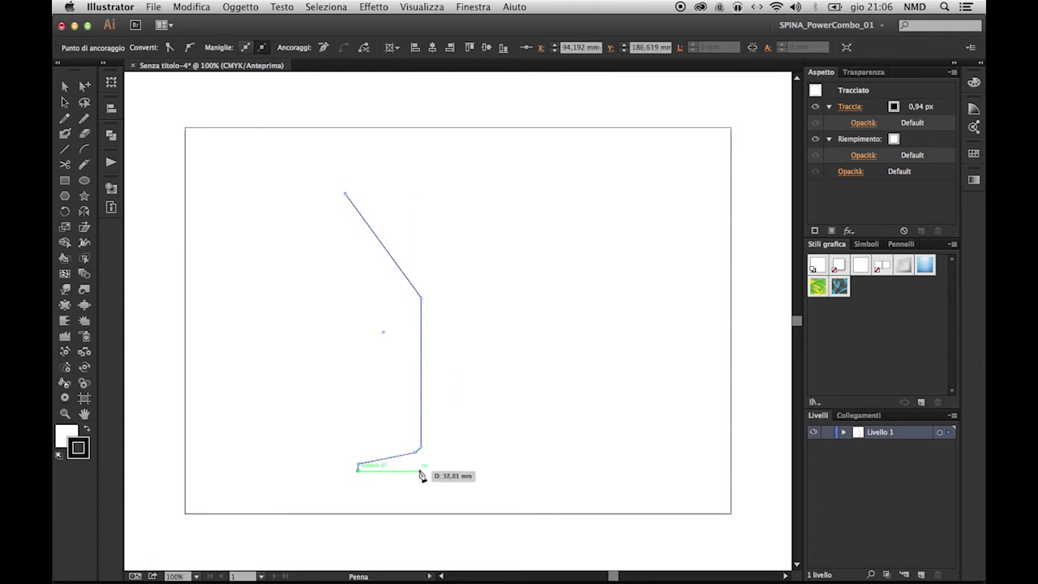
{"action": "left_click_drag", "start_coordinate": [443, 468], "coordinate": [442, 464]}
Step: Nudge the bottom anchors upward and shift the bowl's corner anchor left
{"action": "scroll", "coordinate": [442, 464], "scroll_direction": "up", "scroll_amount": 5}
{"action": "left_click_drag", "start_coordinate": [251, 349], "coordinate": [633, 293]}
{"action": "key", "text": "Up"}
{"action": "key", "text": "Up"}
{"action": "key", "text": "Up"}
{"action": "left_click_drag", "start_coordinate": [475, 255], "coordinate": [443, 261]}
{"action": "left_click", "coordinate": [451, 362]}
{"action": "scroll", "coordinate": [452, 362], "scroll_direction": "down", "scroll_amount": 5}
{"action": "left_click_drag", "start_coordinate": [329, 144], "coordinate": [575, 447]}
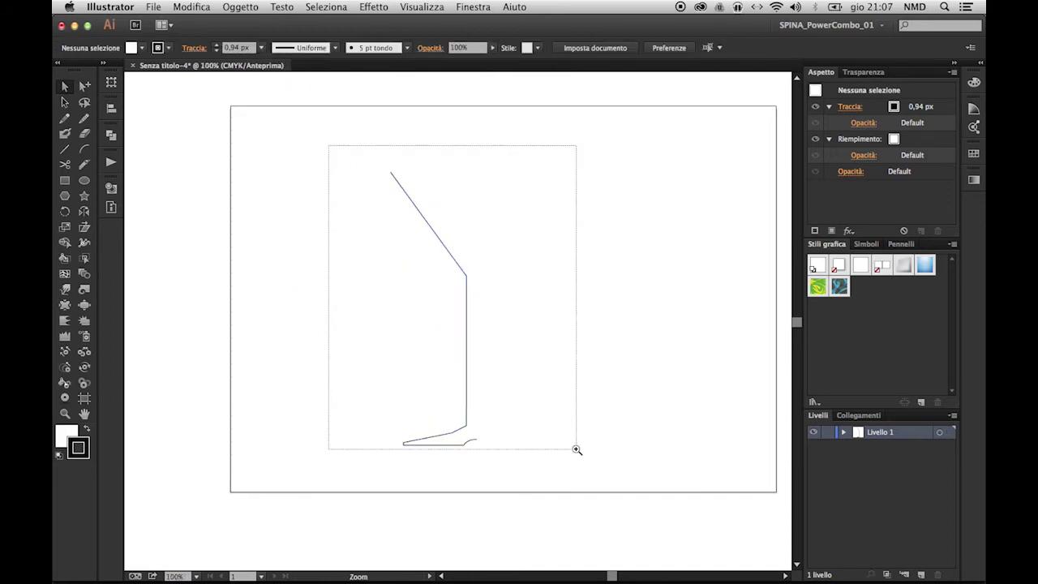
Step: Alt-drag a copy of the profile path slightly to the right and select its corner anchor
{"action": "key", "text": "p"}
{"action": "key", "text": "v"}
{"action": "mouse_move", "coordinate": [508, 289]}
{"action": "left_mouse_down"}
{"action": "mouse_move", "coordinate": [452, 359]}
{"action": "mouse_move", "coordinate": [490, 340]}
{"action": "left_mouse_up"}
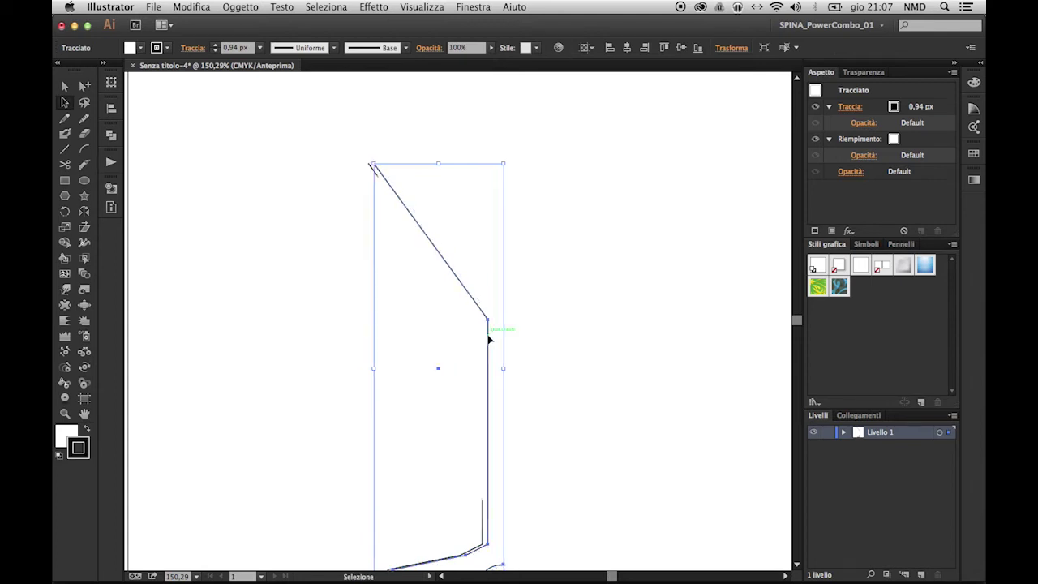
{"action": "key", "text": "a"}
{"action": "left_click", "coordinate": [432, 248]}
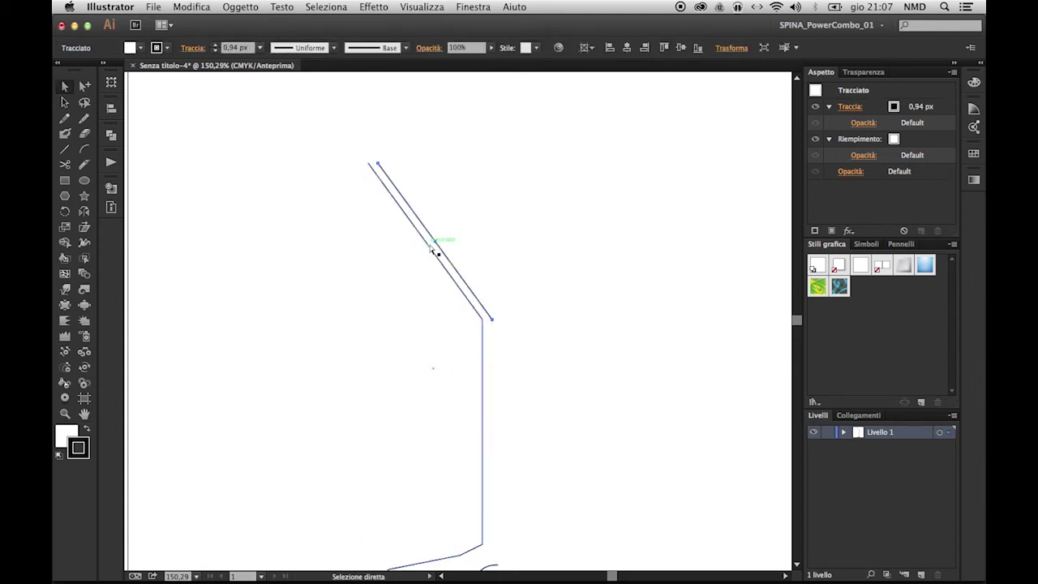
{"action": "left_click", "coordinate": [349, 201]}
{"action": "scroll", "coordinate": [366, 199], "scroll_direction": "down", "scroll_amount": 3}
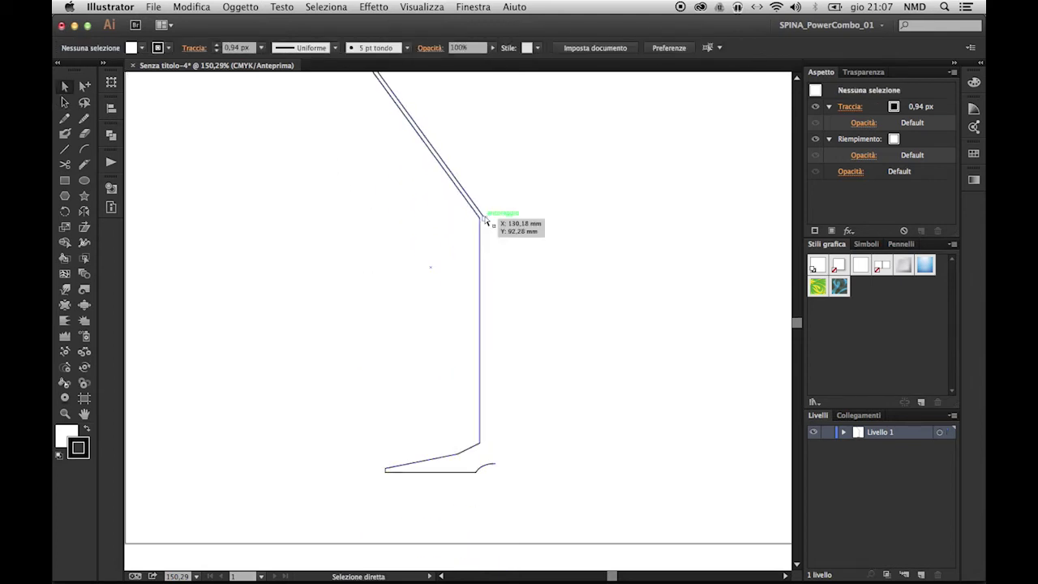
{"action": "left_click", "coordinate": [484, 219]}
Step: Move the copy's corner anchor to meet the original line and settle it in place
{"action": "key", "text": "p"}
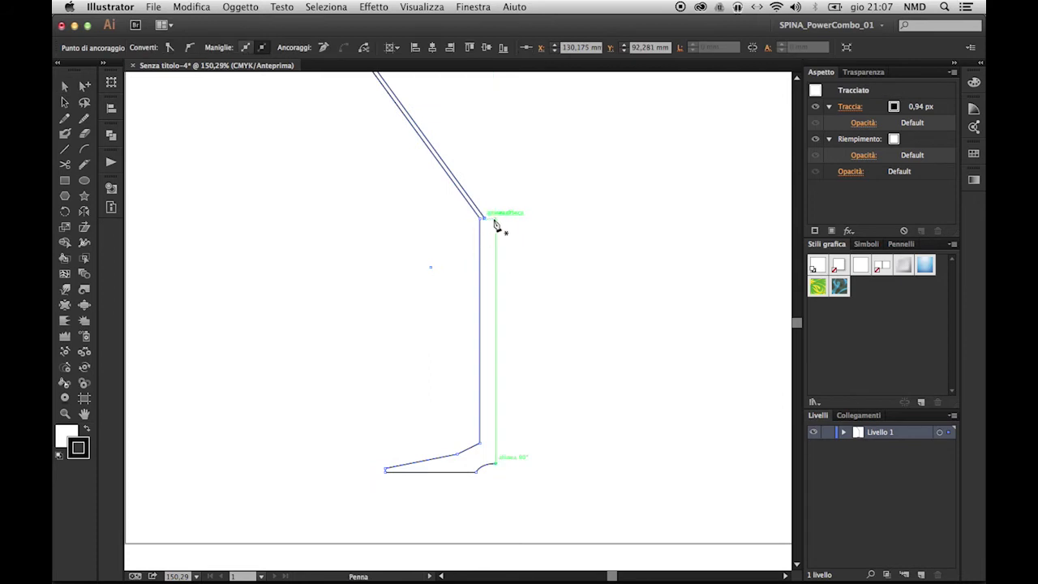
{"action": "key", "text": "a"}
{"action": "left_click", "coordinate": [498, 222]}
{"action": "mouse_move", "coordinate": [485, 219]}
{"action": "left_mouse_down"}
{"action": "mouse_move", "coordinate": [501, 227]}
{"action": "mouse_move", "coordinate": [492, 501]}
{"action": "left_mouse_up"}
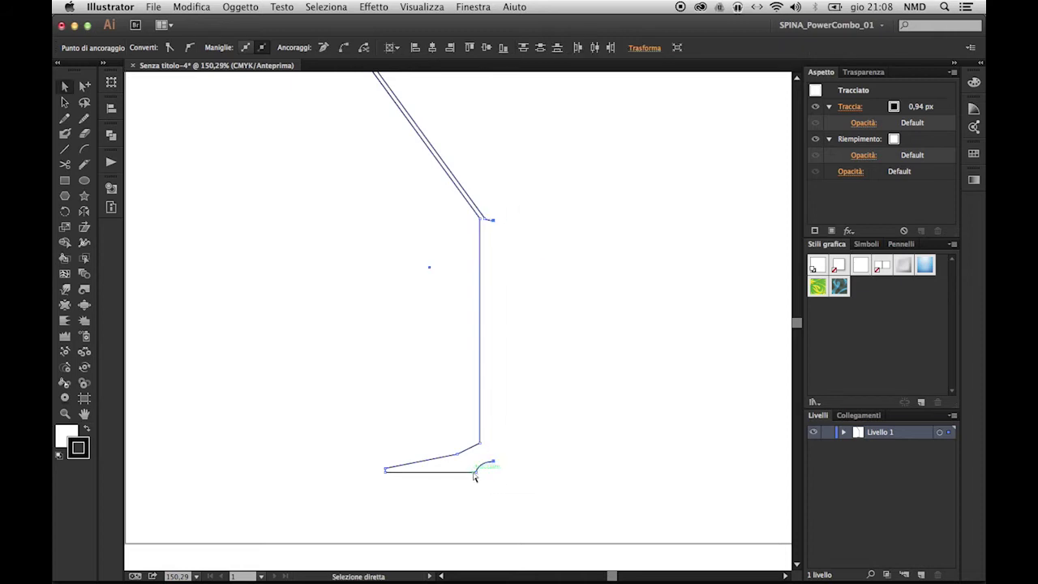
{"action": "left_click", "coordinate": [482, 220]}
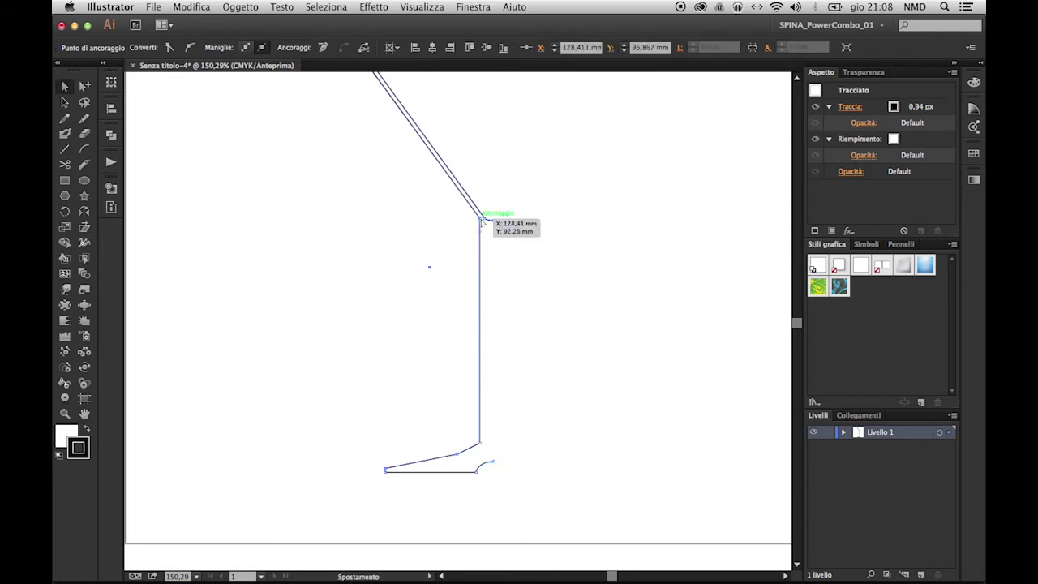
{"action": "left_click_drag", "start_coordinate": [482, 221], "coordinate": [483, 225]}
Step: Nudge the stem and foot anchors right, then duplicate the slanted bowl segment
{"action": "left_click_drag", "start_coordinate": [343, 527], "coordinate": [559, 229]}
{"action": "key", "text": "Right"}
{"action": "key", "text": "Right"}
{"action": "key", "text": "Right"}
{"action": "key", "text": "Right"}
{"action": "scroll", "coordinate": [487, 187], "scroll_direction": "up", "scroll_amount": 3}
{"action": "left_click", "coordinate": [412, 139]}
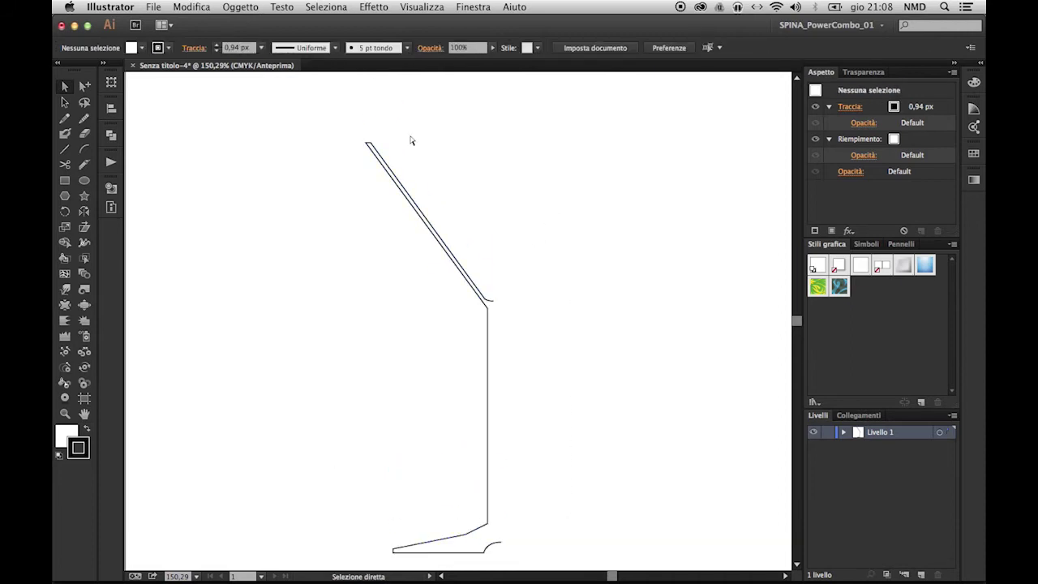
{"action": "left_click_drag", "start_coordinate": [414, 204], "coordinate": [433, 218]}
{"action": "left_click", "coordinate": [416, 180]}
Step: Trim the duplicate and draw a horizontal drink-level line from the bowl edge to the stem
{"action": "key", "text": "Delete"}
{"action": "left_click_drag", "start_coordinate": [398, 183], "coordinate": [493, 190]}
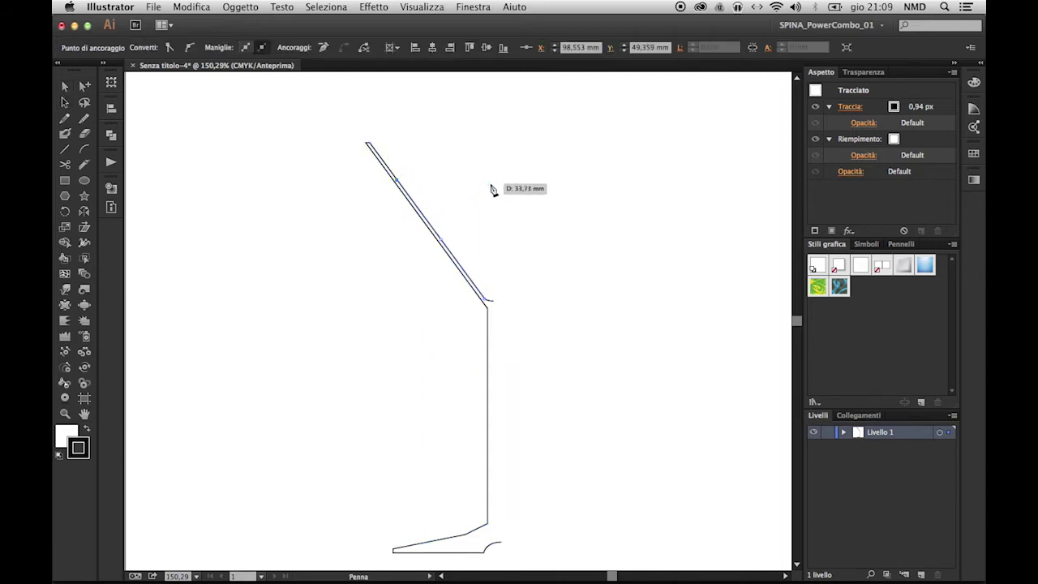
{"action": "left_click_drag", "start_coordinate": [498, 315], "coordinate": [494, 180]}
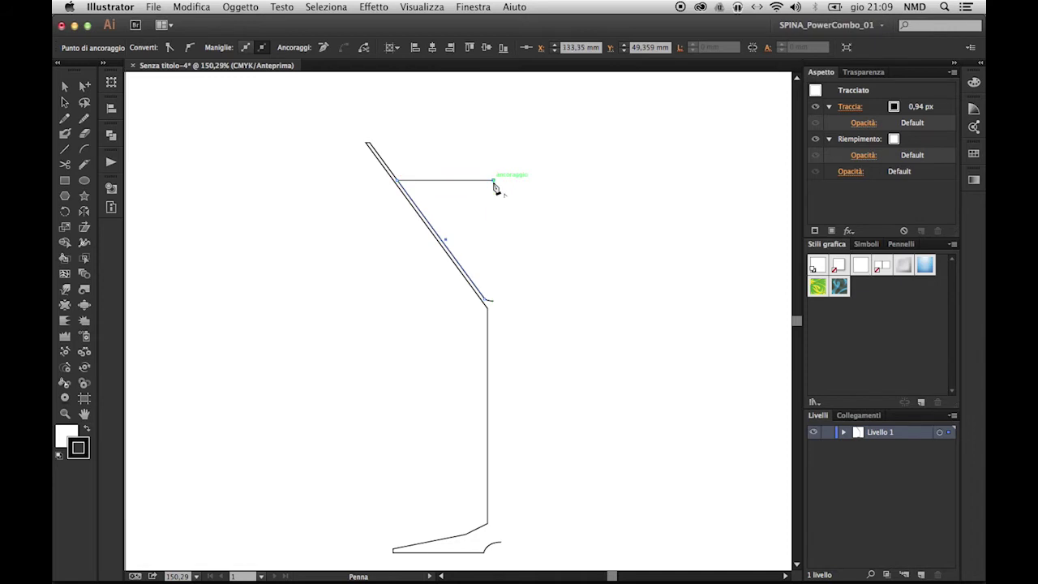
{"action": "key", "text": "v"}
{"action": "left_click", "coordinate": [531, 346]}
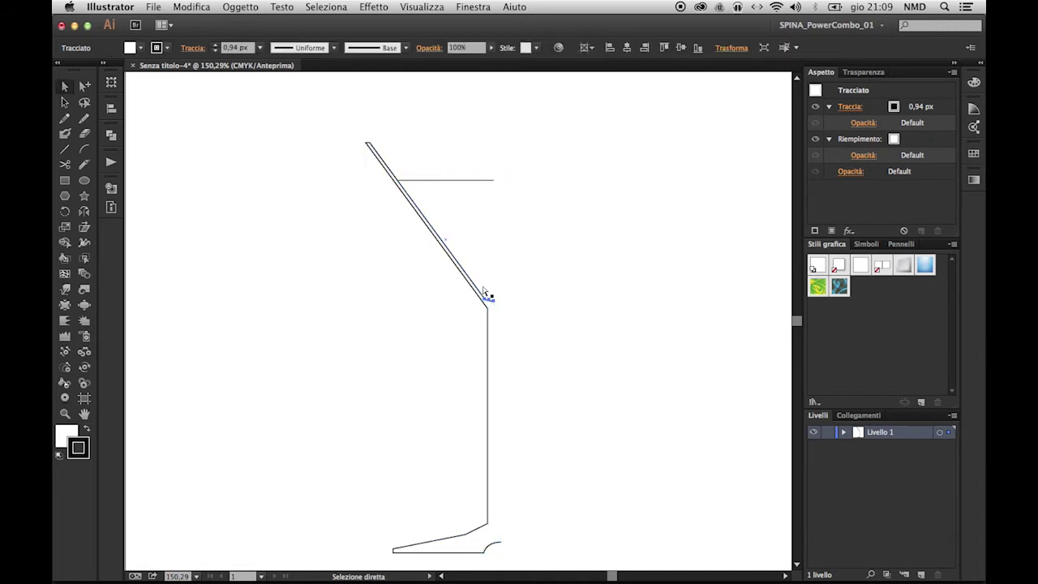
{"action": "left_click", "coordinate": [479, 180]}
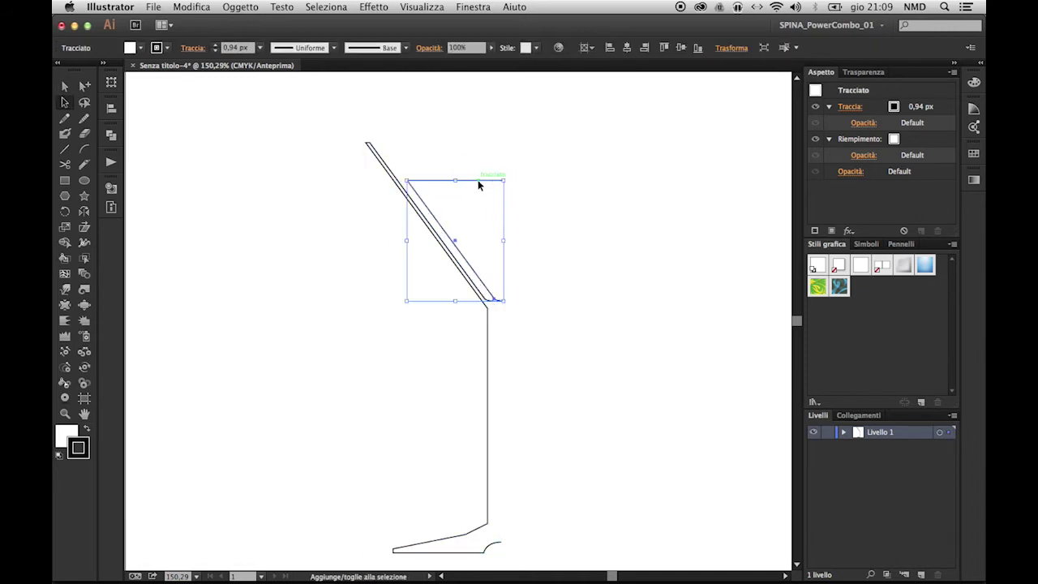
Step: Fill the liquid triangle yellow-green and remove its stroke
{"action": "left_click", "coordinate": [87, 428]}
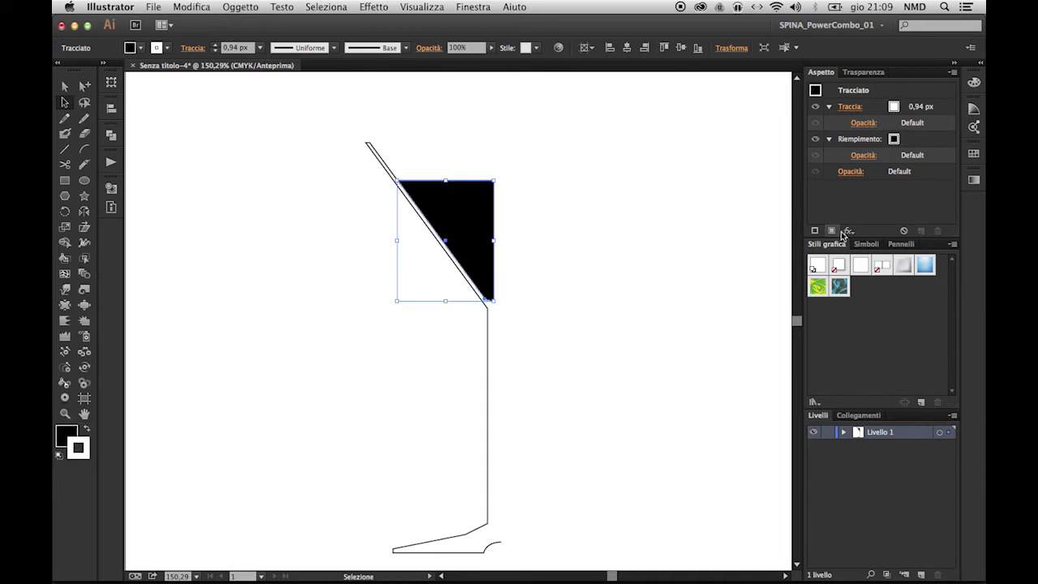
{"action": "left_click", "coordinate": [973, 83]}
{"action": "left_click", "coordinate": [813, 197]}
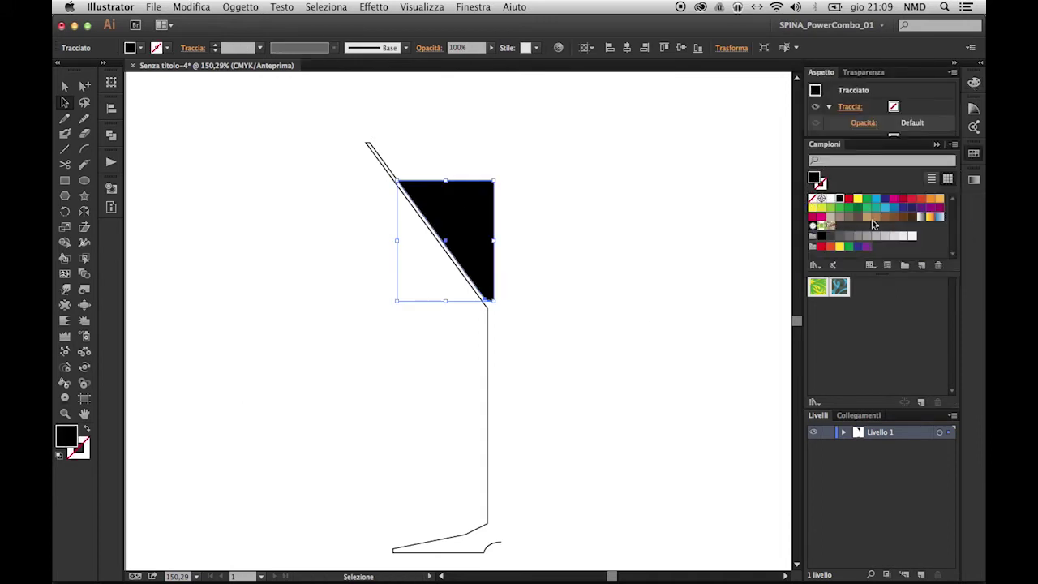
{"action": "left_click", "coordinate": [820, 208]}
{"action": "left_click", "coordinate": [933, 198]}
{"action": "left_click", "coordinate": [822, 209]}
Step: Give the glass outline a blue fill and no stroke
{"action": "left_click", "coordinate": [487, 331]}
{"action": "scroll", "coordinate": [497, 324], "scroll_direction": "down", "scroll_amount": 1}
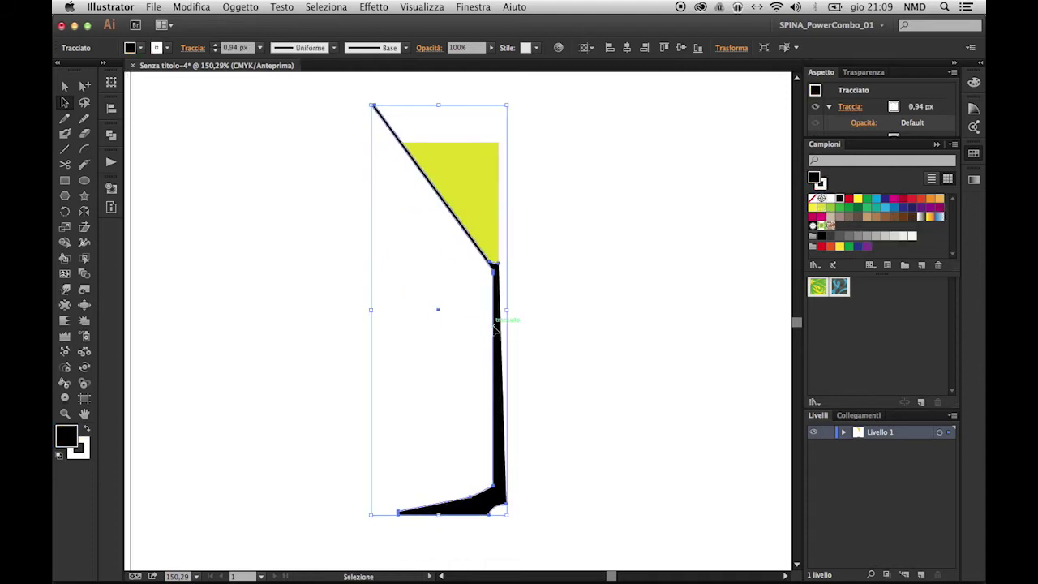
{"action": "left_click", "coordinate": [813, 198]}
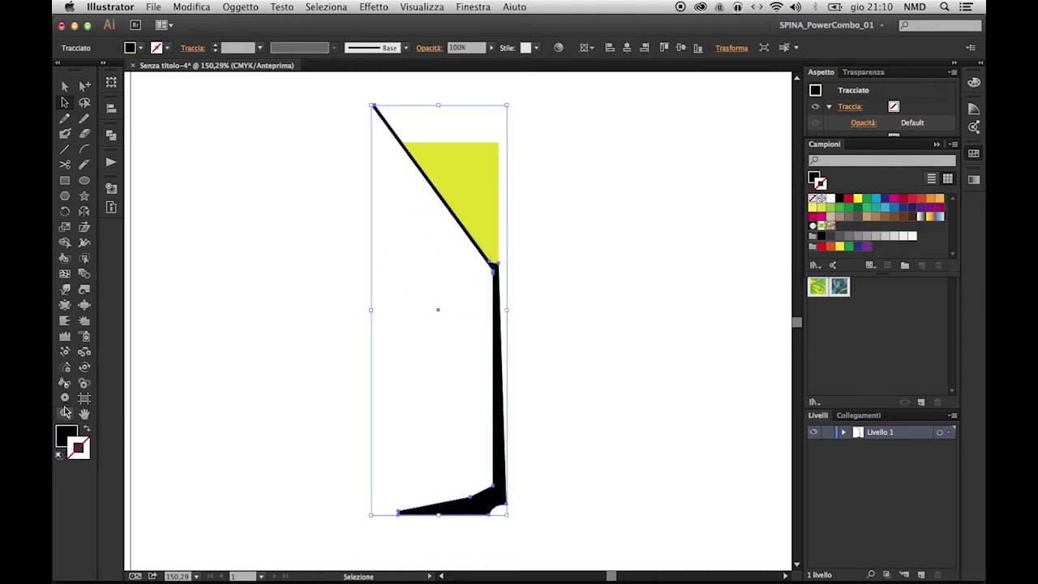
{"action": "left_click", "coordinate": [883, 207]}
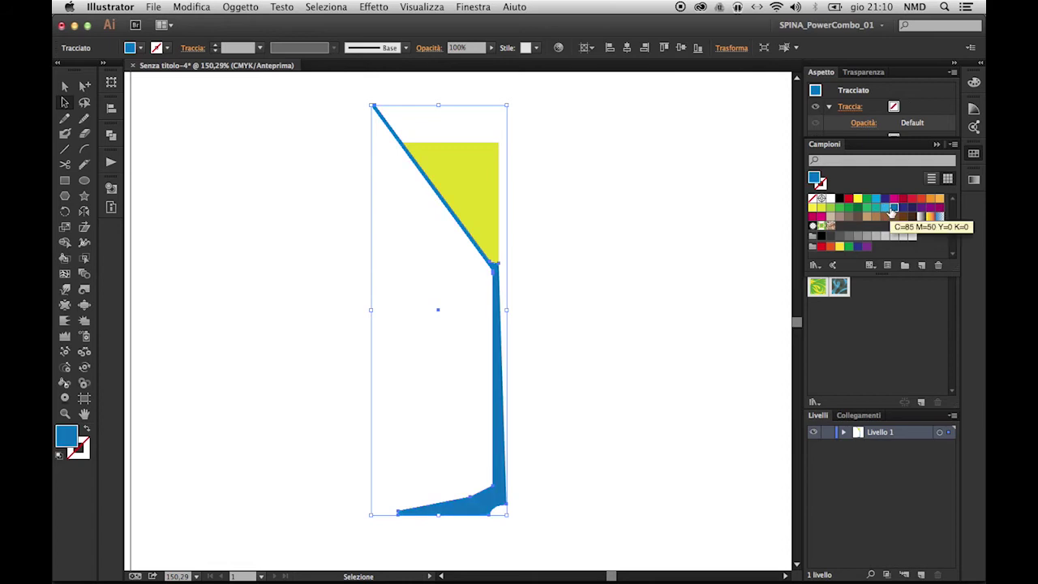
Step: Set both the liquid triangle and the glass outline to 40% opacity
{"action": "key", "text": "super+alt+bracketleft"}
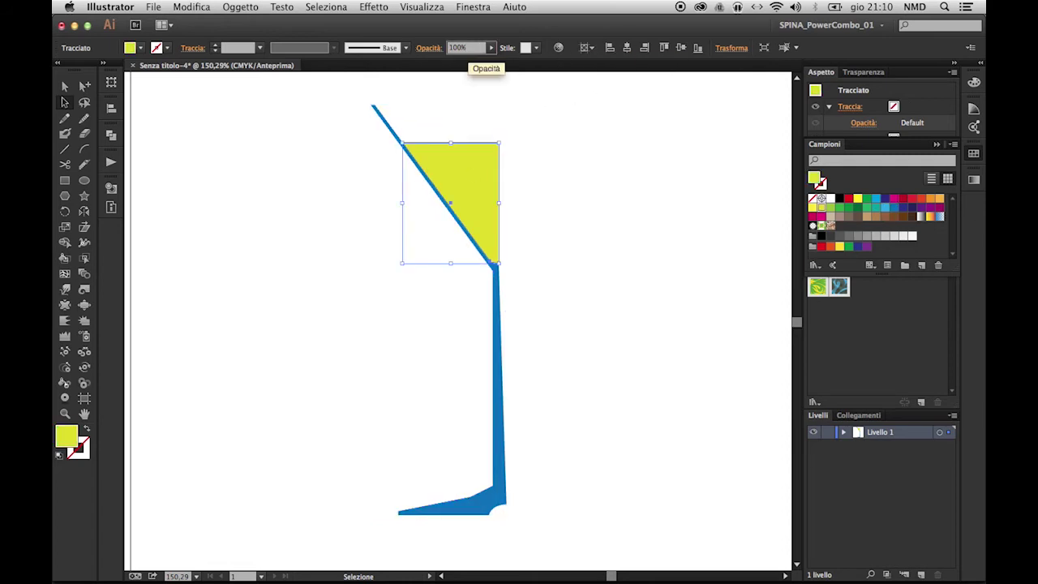
{"action": "type", "text": "40"}
{"action": "key", "text": "Return"}
{"action": "left_click", "coordinate": [391, 130]}
{"action": "left_click", "coordinate": [458, 47]}
{"action": "type", "text": "40"}
{"action": "key", "text": "Return"}
Step: Raise the yellow liquid triangle's opacity to 50%
{"action": "left_click", "coordinate": [540, 184]}
{"action": "left_click", "coordinate": [473, 144]}
{"action": "left_click", "coordinate": [564, 179]}
{"action": "left_click", "coordinate": [479, 162]}
{"action": "type", "text": "50"}
{"action": "key", "text": "Return"}
{"action": "left_click", "coordinate": [568, 202]}
{"action": "left_click", "coordinate": [496, 186]}
{"action": "key", "text": "super+alt+bracketright"}
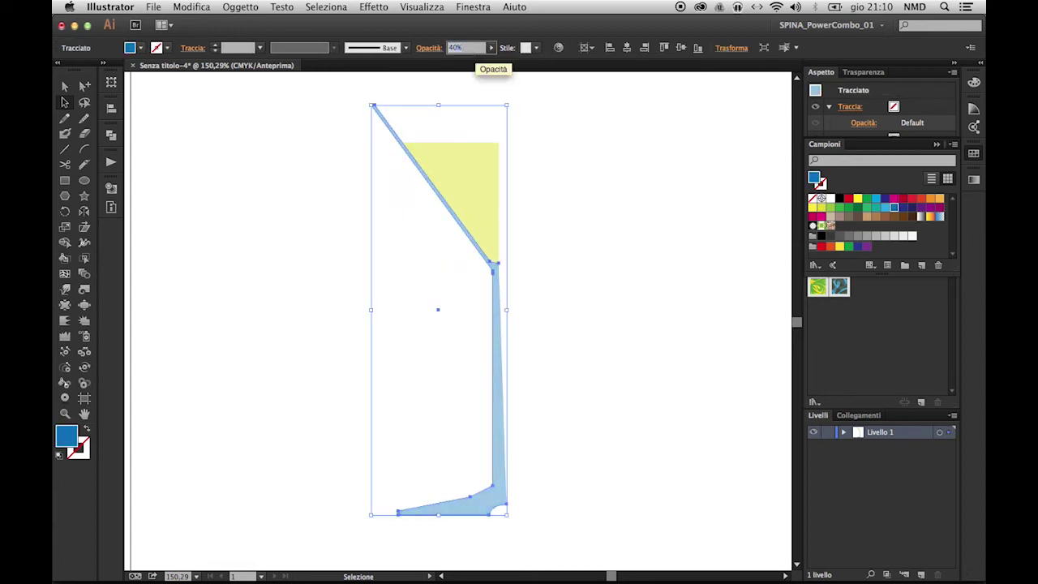
Step: Check a foot anchor, then select the glass and liquid shapes together for grouping
{"action": "left_click", "coordinate": [395, 464]}
{"action": "key", "text": "a"}
{"action": "left_click", "coordinate": [466, 489]}
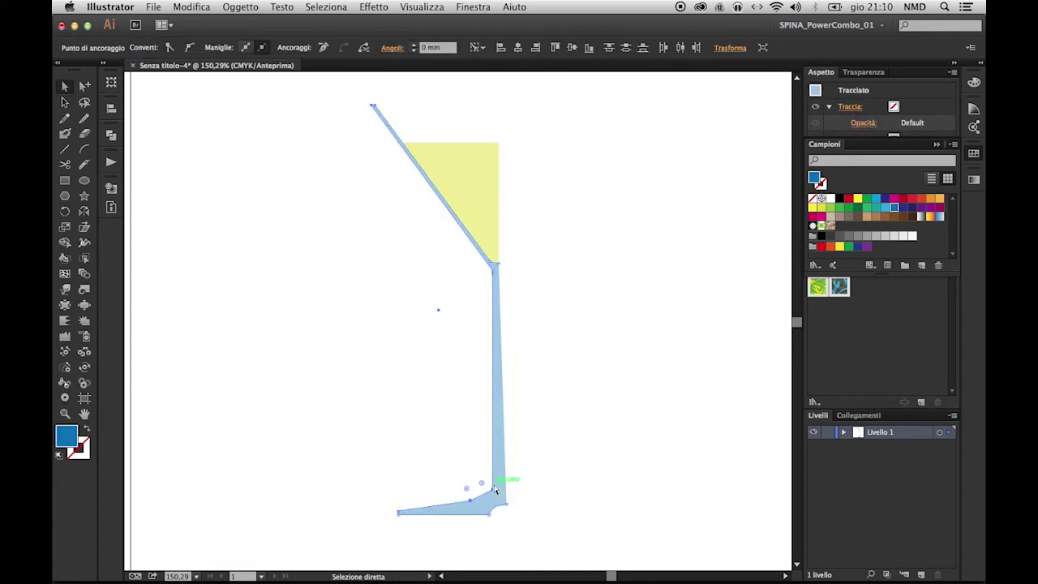
{"action": "left_click", "coordinate": [450, 362]}
{"action": "key", "text": "v"}
{"action": "key", "text": "super+a"}
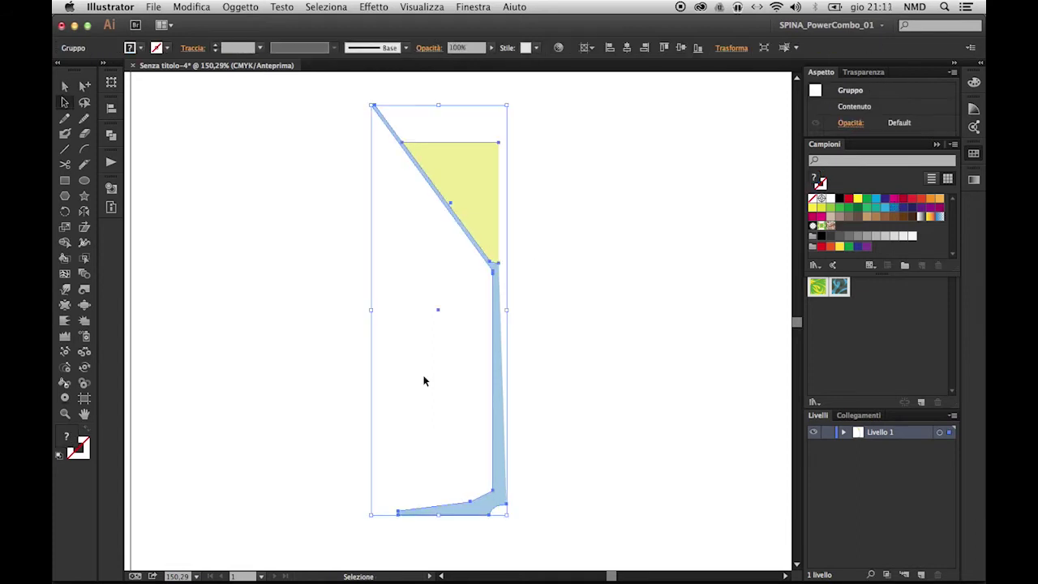
Step: Apply a 3D Revolve with preview, offset from the Right Edge, tilted -20/-10/20°
{"action": "left_click", "coordinate": [374, 6]}
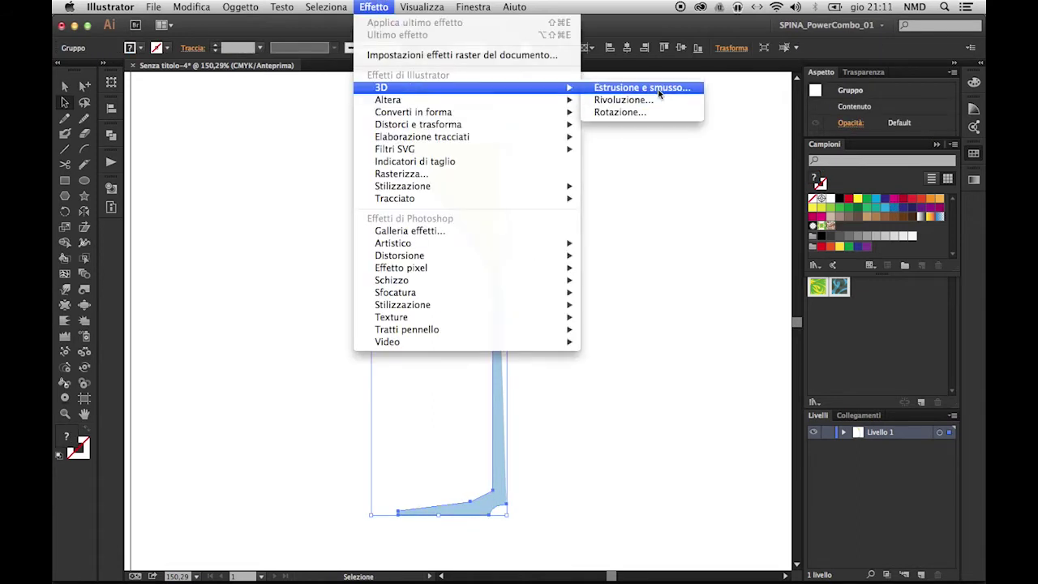
{"action": "left_click", "coordinate": [658, 100]}
{"action": "left_click_drag", "start_coordinate": [580, 342], "coordinate": [739, 61]}
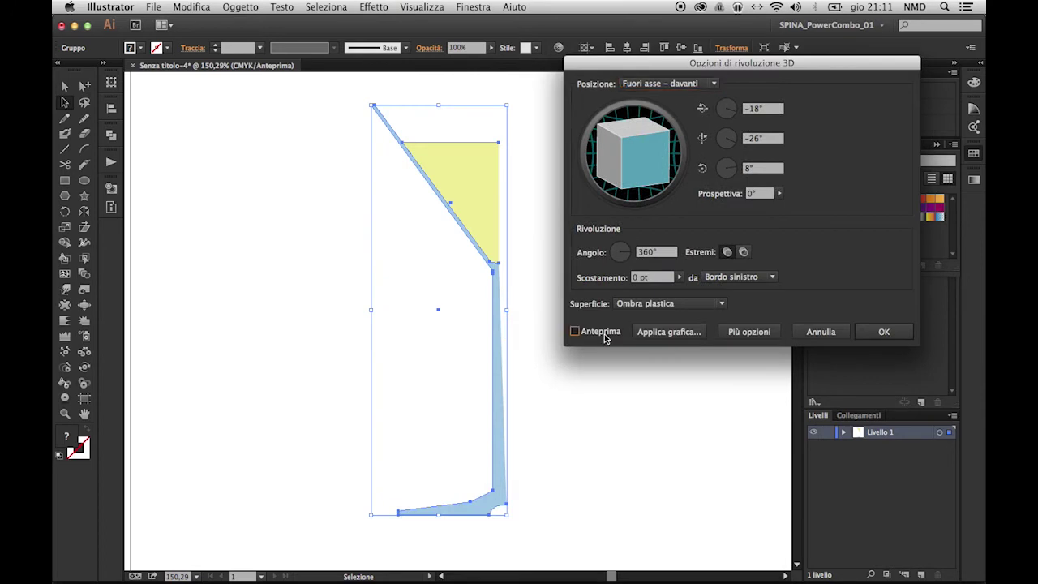
{"action": "left_click", "coordinate": [575, 331]}
{"action": "left_click", "coordinate": [740, 277]}
{"action": "left_click", "coordinate": [734, 291]}
{"action": "left_click_drag", "start_coordinate": [631, 130], "coordinate": [618, 133]}
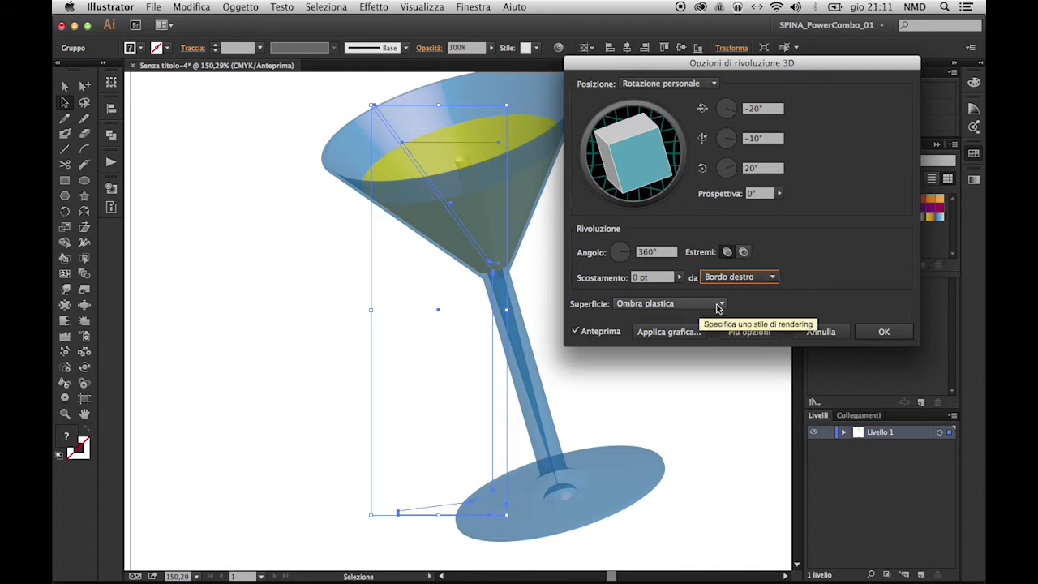
Step: Add several extra lights in More Options to brighten the shading and confirm the revolve
{"action": "left_click", "coordinate": [750, 332]}
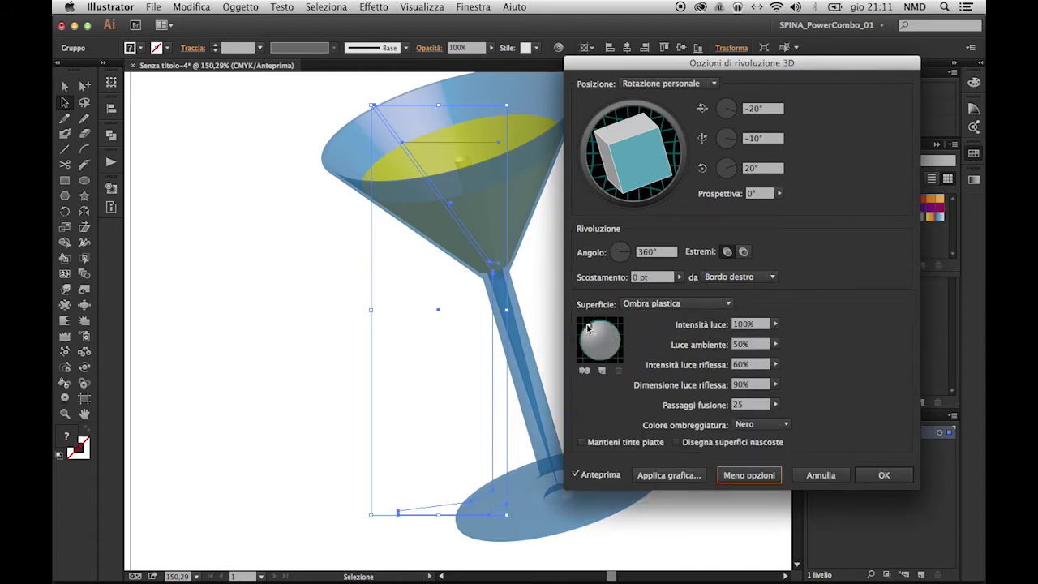
{"action": "left_click_drag", "start_coordinate": [589, 327], "coordinate": [619, 332]}
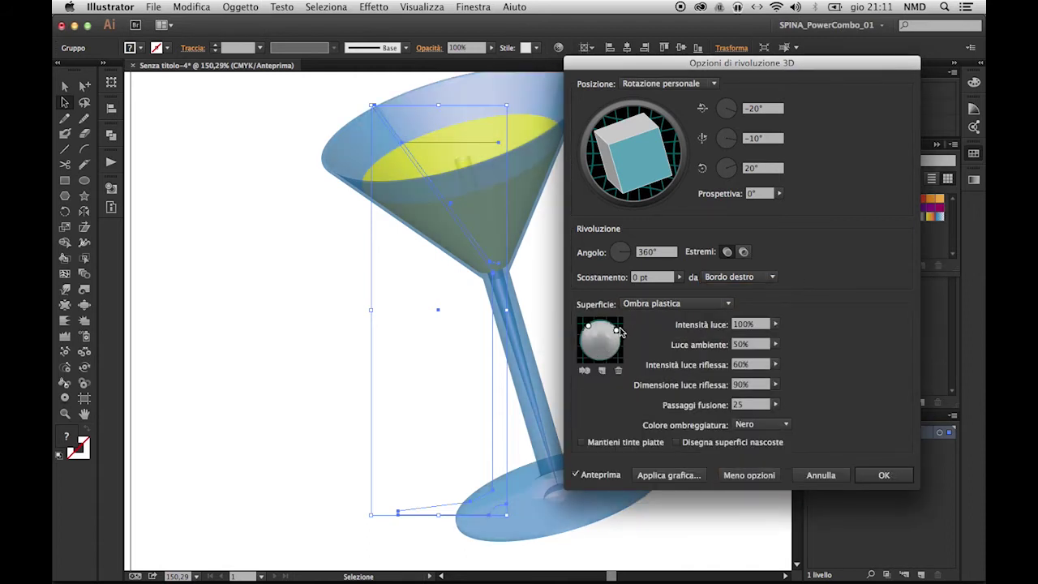
{"action": "left_click", "coordinate": [584, 370]}
{"action": "left_click_drag", "start_coordinate": [600, 342], "coordinate": [586, 355]}
{"action": "left_click", "coordinate": [588, 354]}
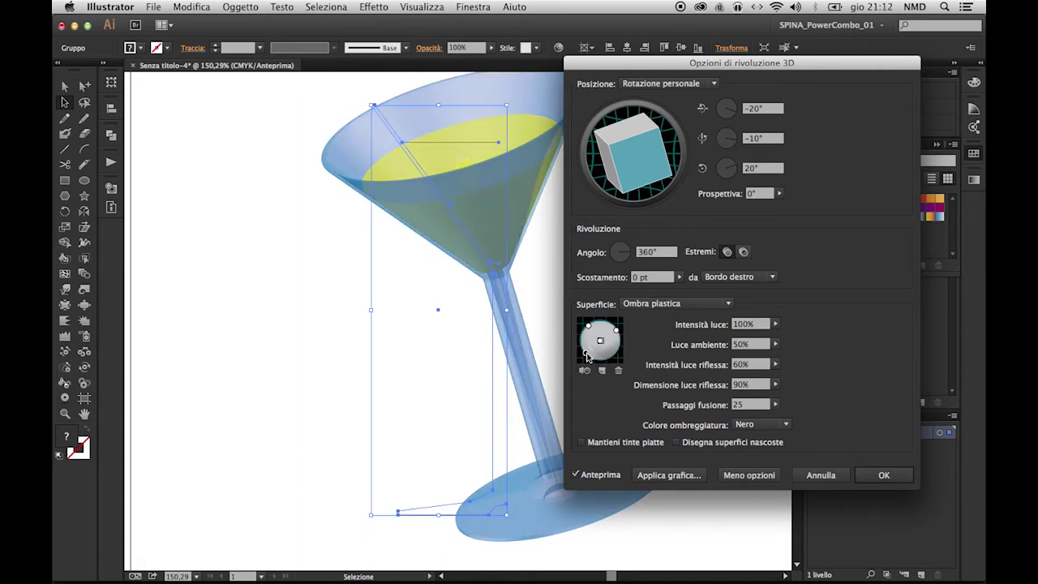
{"action": "mouse_move", "coordinate": [603, 358]}
{"action": "left_mouse_down"}
{"action": "mouse_move", "coordinate": [616, 345]}
{"action": "mouse_move", "coordinate": [593, 336]}
{"action": "left_mouse_up"}
{"action": "left_click", "coordinate": [603, 371]}
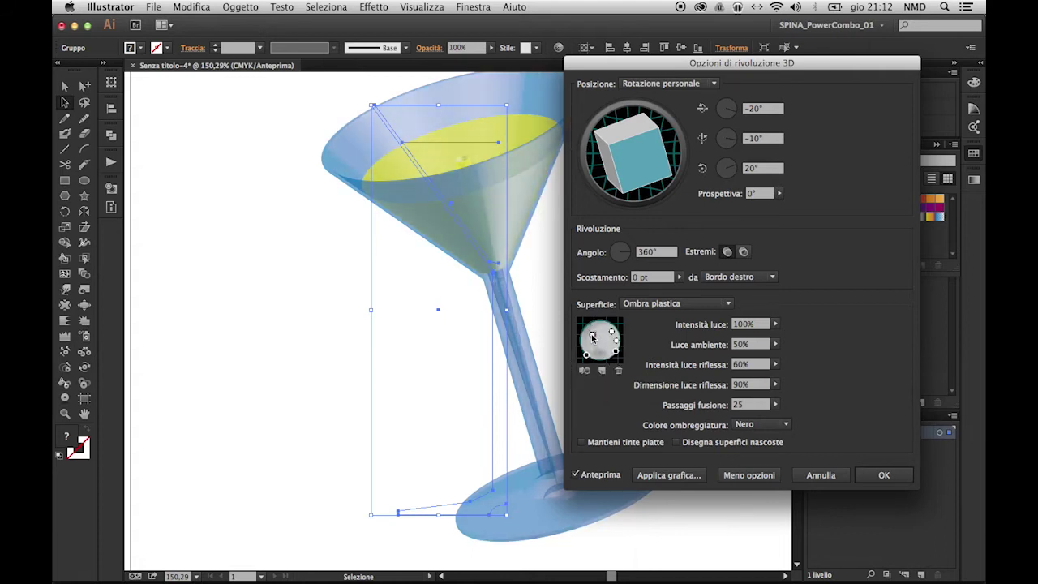
{"action": "left_click", "coordinate": [884, 475]}
{"action": "left_click", "coordinate": [654, 354]}
{"action": "key", "text": "ctrl+0"}
{"action": "scroll", "coordinate": [581, 503], "scroll_direction": "up", "scroll_amount": 2}
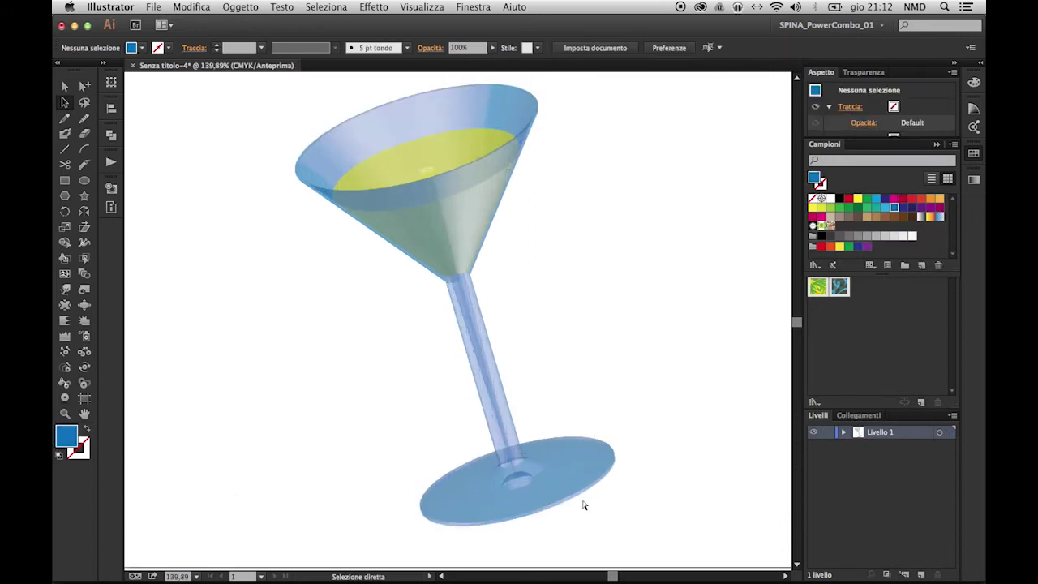
Step: In Outline view, move the foot's bottom-right anchor to the left
{"action": "key", "text": "ctrl+y"}
{"action": "key", "text": "a"}
{"action": "left_click_drag", "start_coordinate": [471, 498], "coordinate": [423, 503]}
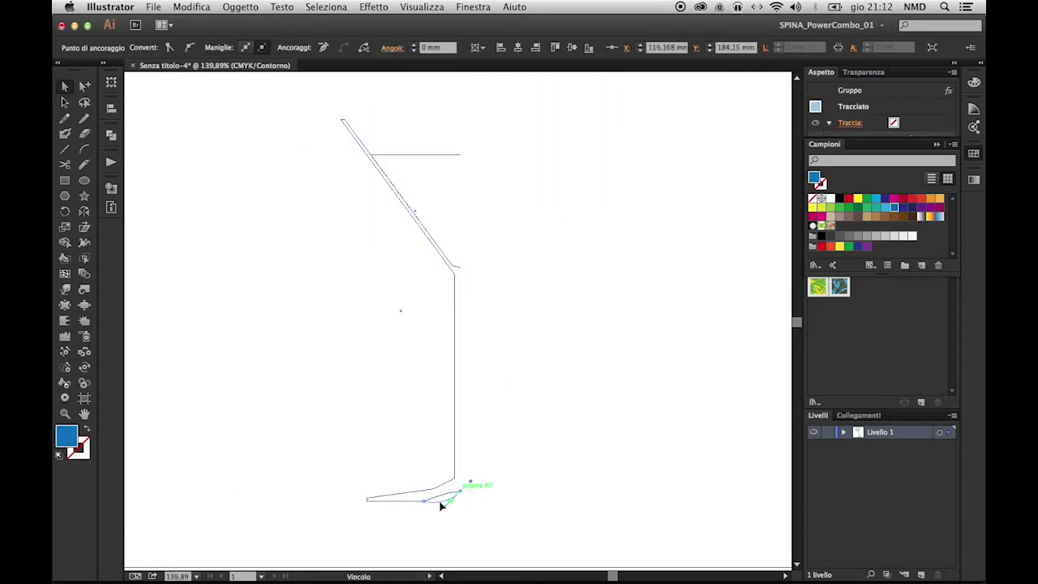
{"action": "left_click", "coordinate": [499, 491]}
{"action": "key", "text": "ctrl+y"}
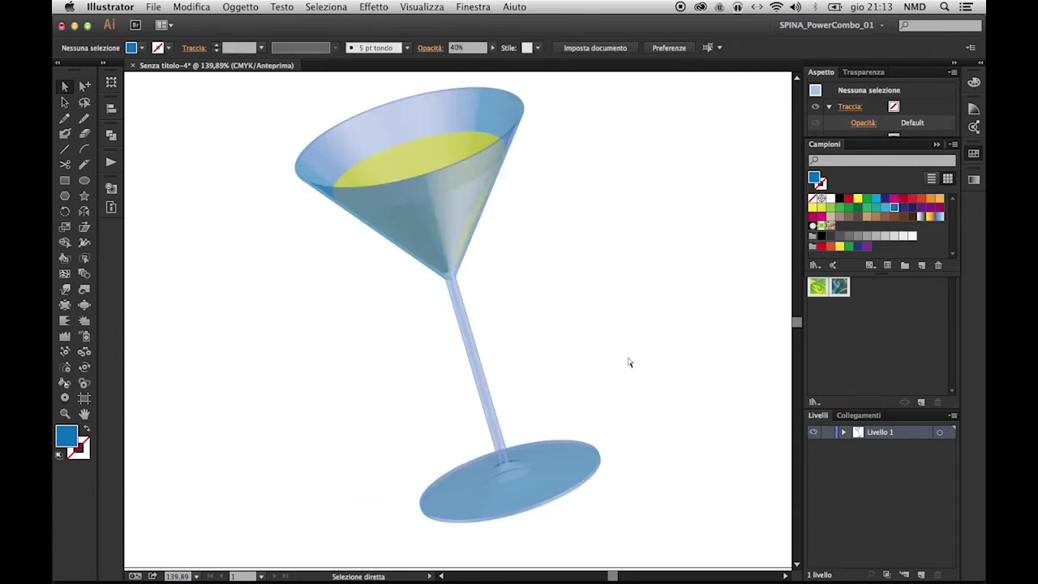
Step: Extend the top rim path to the right and nudge the profile's top endpoint left
{"action": "key", "text": "ctrl+y"}
{"action": "mouse_move", "coordinate": [319, 104]}
{"action": "left_mouse_down"}
{"action": "mouse_move", "coordinate": [494, 192]}
{"action": "mouse_move", "coordinate": [503, 186]}
{"action": "left_mouse_up"}
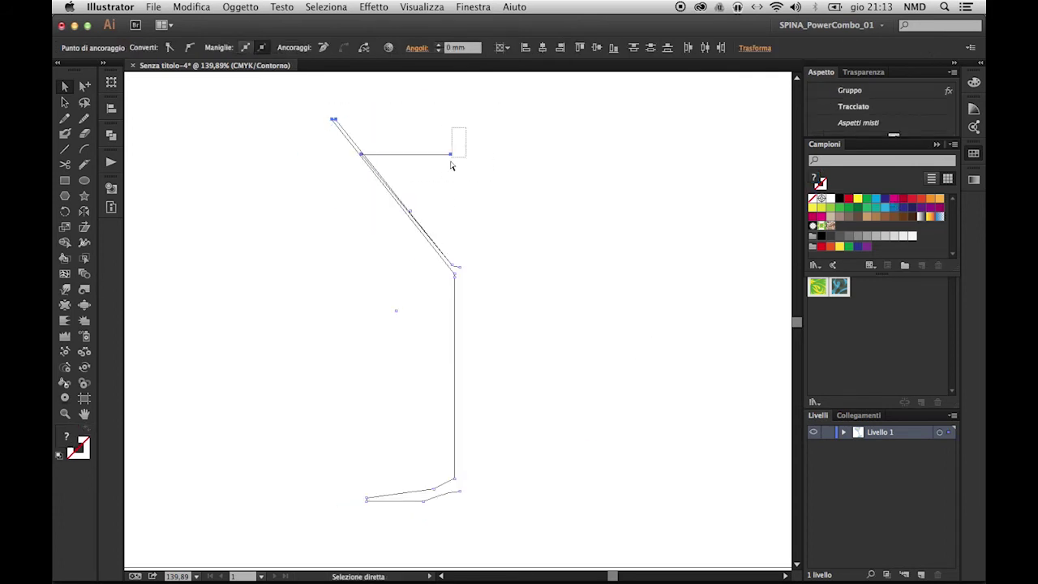
{"action": "left_click_drag", "start_coordinate": [451, 165], "coordinate": [477, 182]}
{"action": "key", "text": "ctrl+y"}
{"action": "key", "text": "ctrl+y"}
{"action": "left_click_drag", "start_coordinate": [280, 223], "coordinate": [280, 219]}
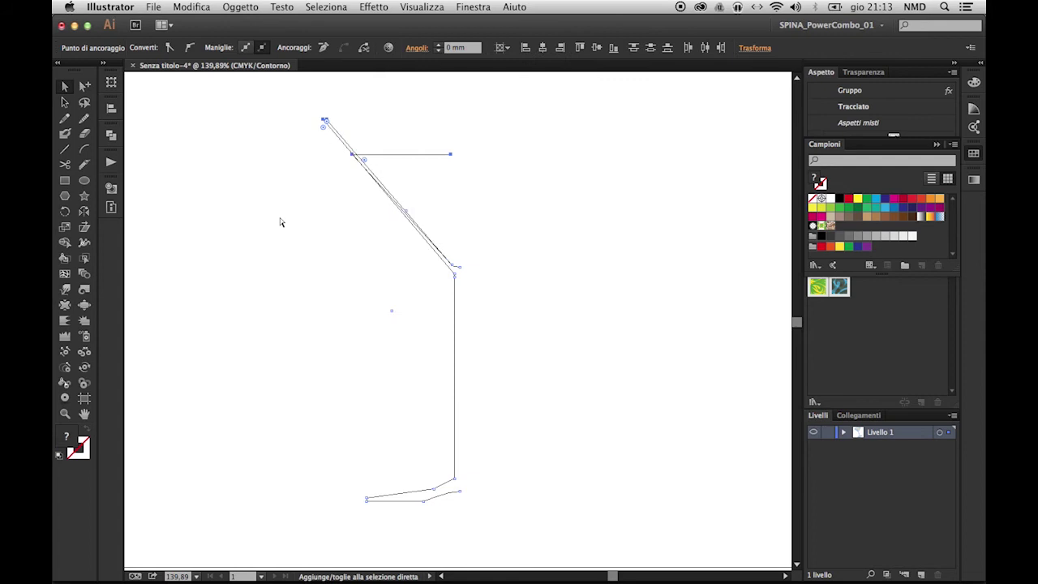
{"action": "left_click", "coordinate": [568, 295]}
{"action": "key", "text": "ctrl+y"}
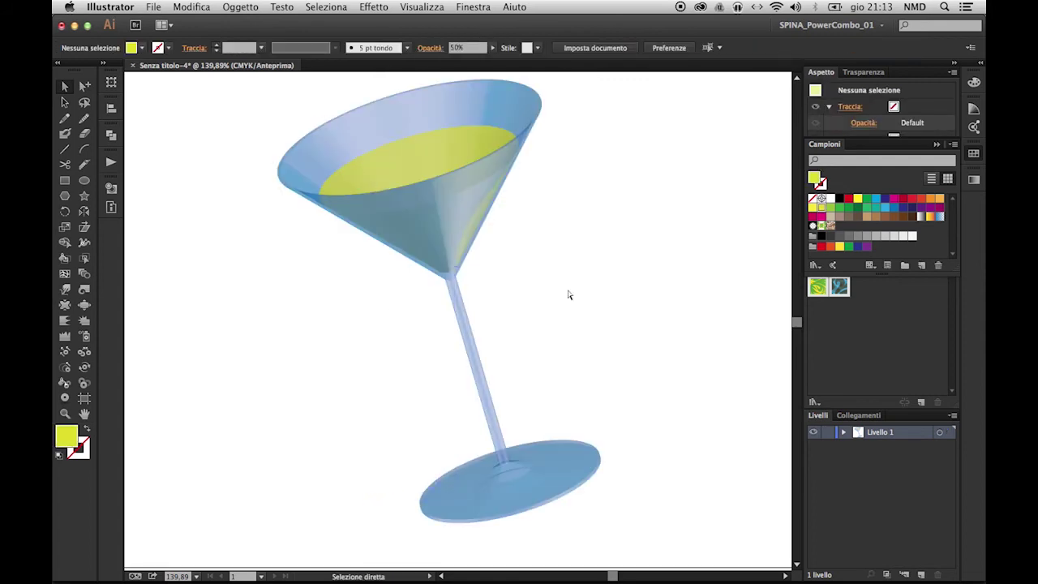
Step: Enter the glass group and set the yellow liquid's opacity to 10%
{"action": "left_click", "coordinate": [465, 203]}
{"action": "left_click", "coordinate": [652, 219]}
{"action": "double_click", "coordinate": [431, 167]}
{"action": "type", "text": "10"}
{"action": "key", "text": "Return"}
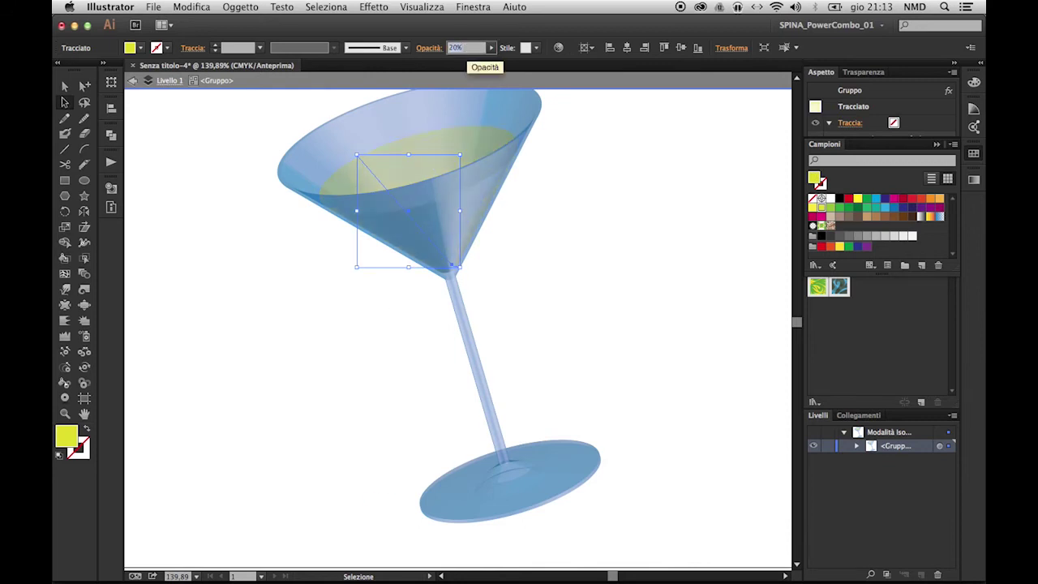
Step: Exit the glass group and create a new layer, Livello 2, for the background
{"action": "double_click", "coordinate": [537, 212]}
{"action": "key", "text": "ctrl+0"}
{"action": "left_click_drag", "start_coordinate": [227, 88], "coordinate": [638, 498]}
{"action": "left_click", "coordinate": [922, 574]}
{"action": "left_click", "coordinate": [939, 446]}
{"action": "key", "text": "ctrl+1"}
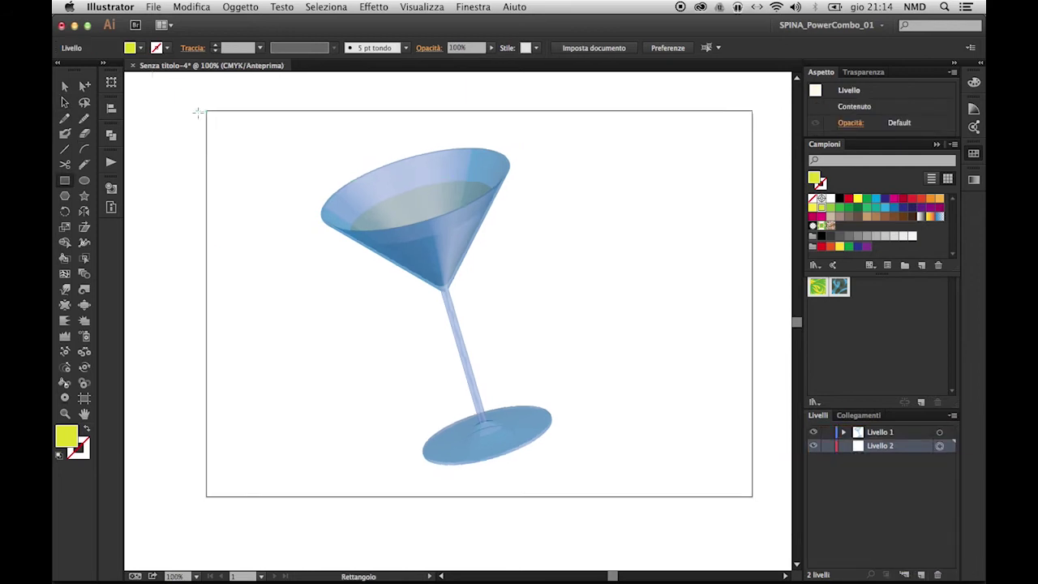
Step: Draw an artboard-sized rectangle and fill it with purple
{"action": "left_click_drag", "start_coordinate": [207, 111], "coordinate": [752, 497]}
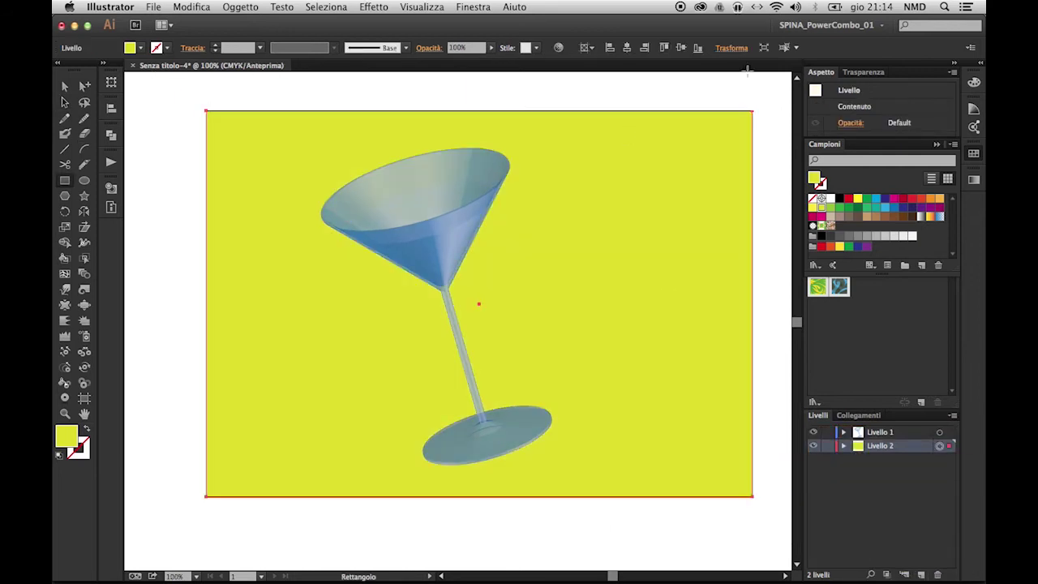
{"action": "left_click", "coordinate": [731, 47]}
{"action": "left_click", "coordinate": [698, 86]}
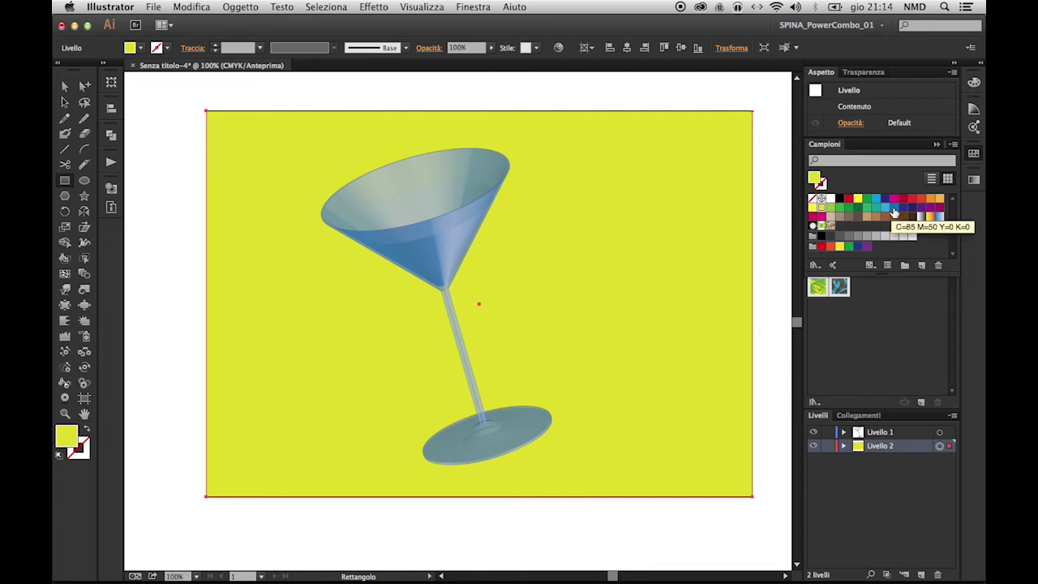
{"action": "left_click", "coordinate": [903, 208]}
Step: Select the background rectangle and expand the graphic styles and appearance details
{"action": "key", "text": "v"}
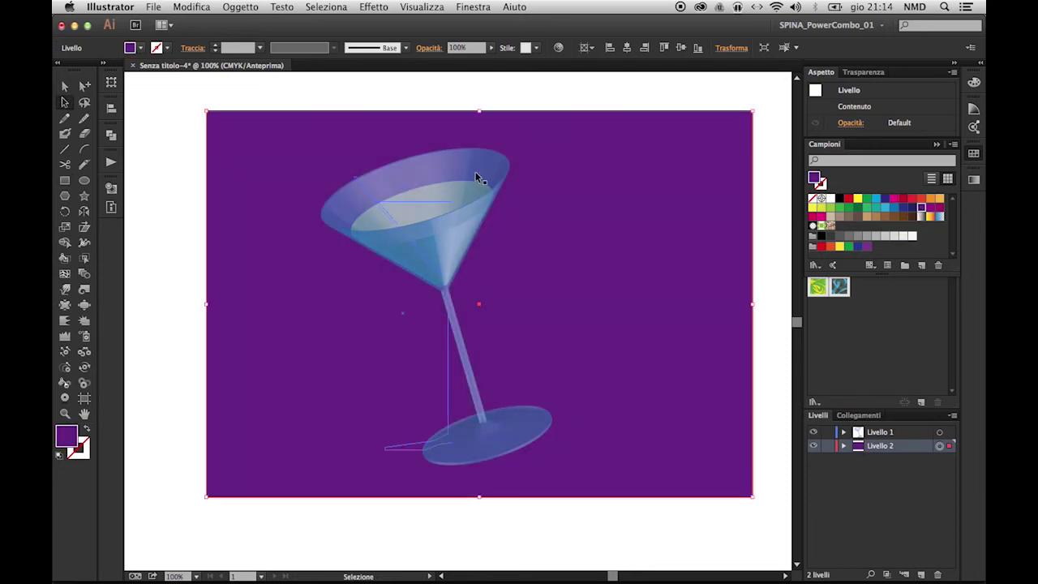
{"action": "left_click", "coordinate": [476, 177]}
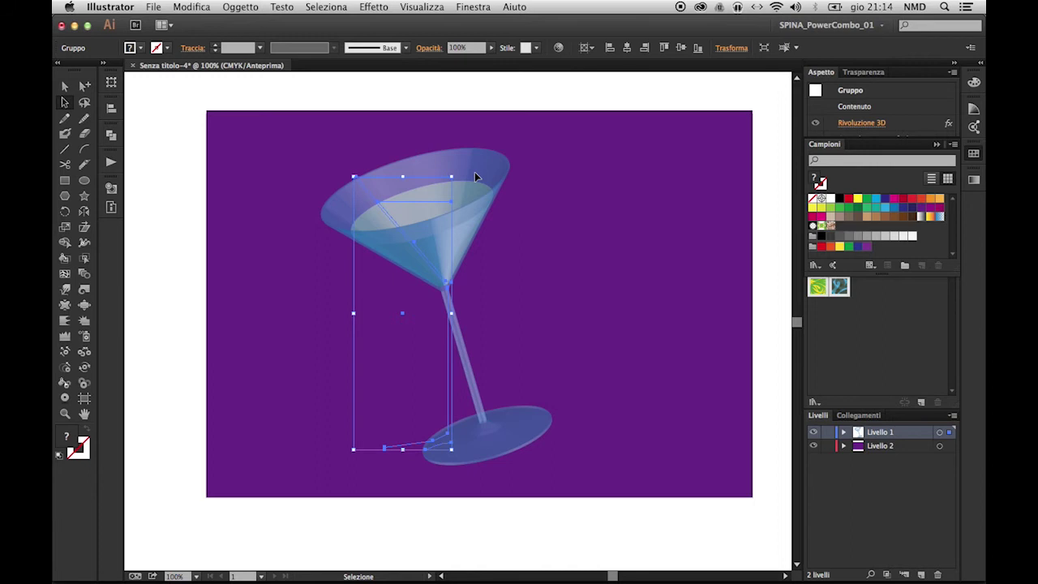
{"action": "left_click", "coordinate": [660, 330]}
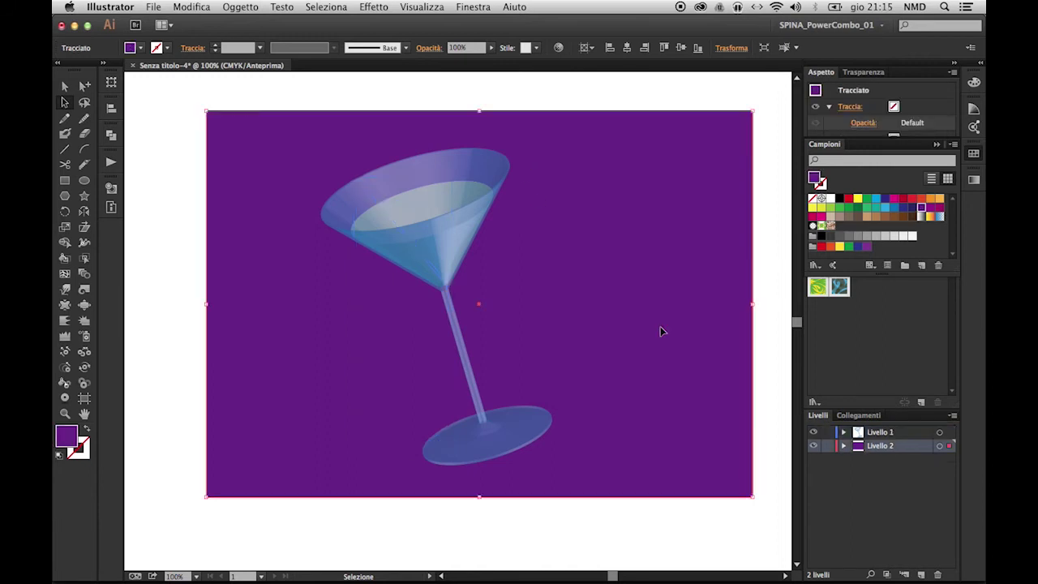
{"action": "left_click_drag", "start_coordinate": [884, 275], "coordinate": [884, 219]}
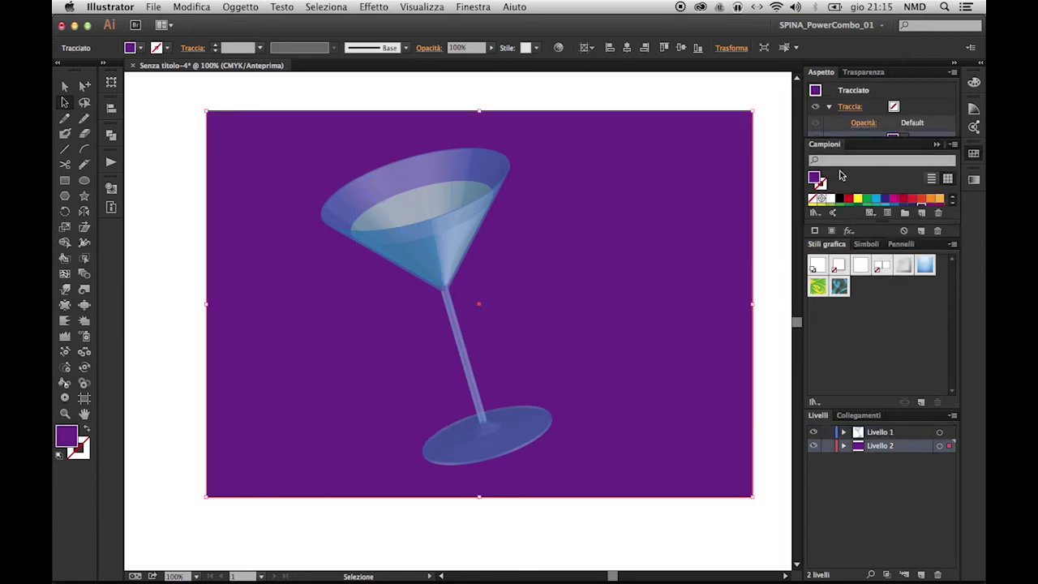
{"action": "left_click", "coordinate": [824, 143]}
Step: Fill the background with a radial gradient, midpoint near 48%, stretched toward the artboard edges
{"action": "left_click", "coordinate": [893, 139]}
{"action": "left_click", "coordinate": [840, 219]}
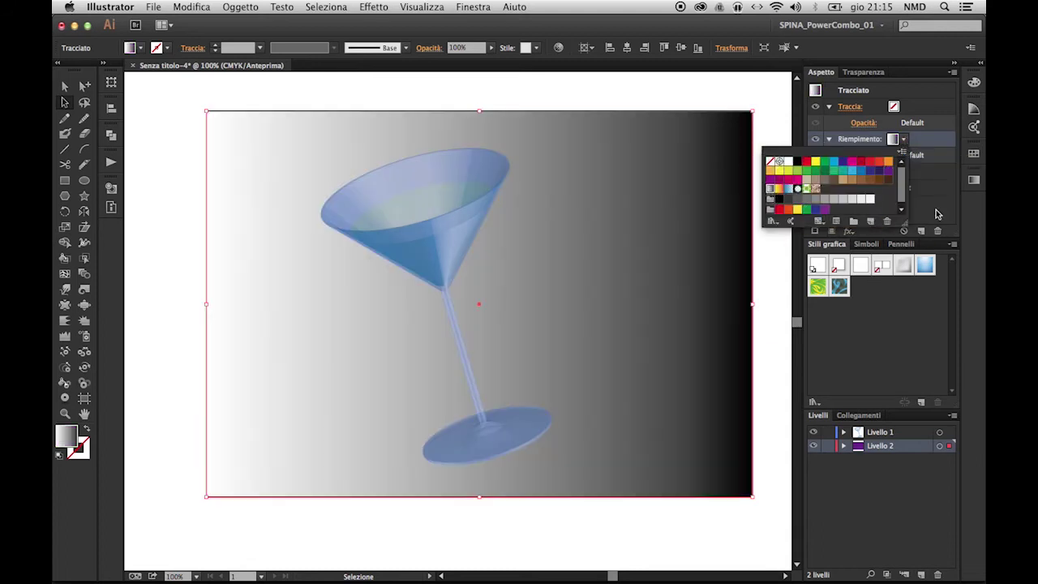
{"action": "left_click", "coordinate": [974, 180]}
{"action": "left_click", "coordinate": [913, 188]}
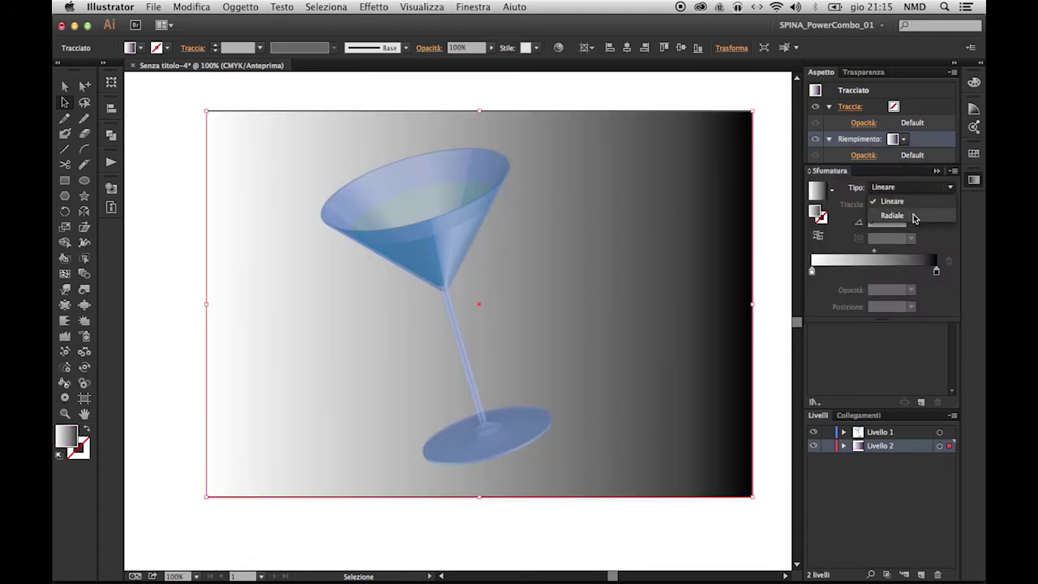
{"action": "left_click", "coordinate": [901, 209]}
{"action": "left_click_drag", "start_coordinate": [867, 253], "coordinate": [872, 250]}
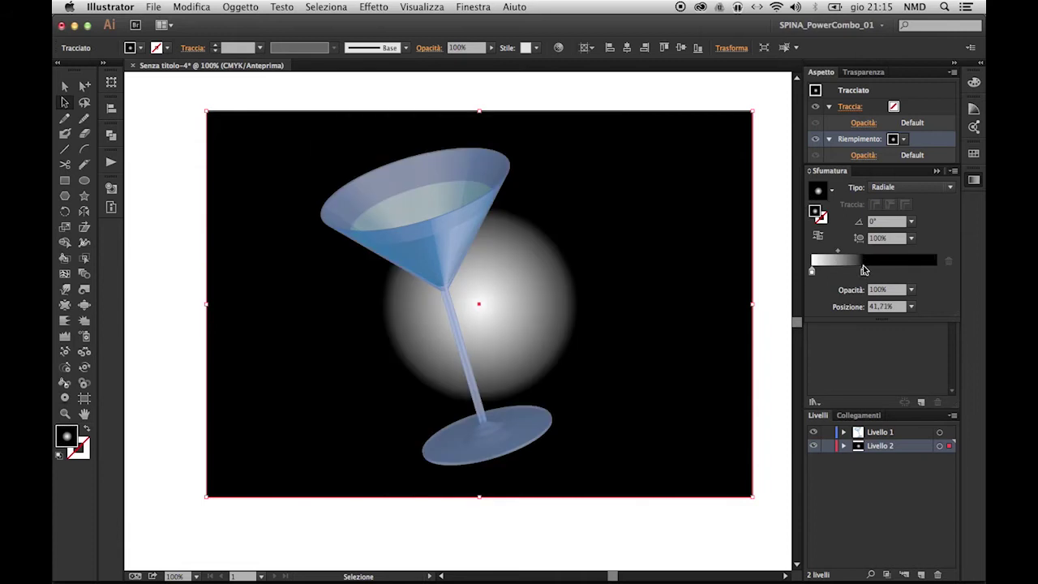
{"action": "key", "text": "g"}
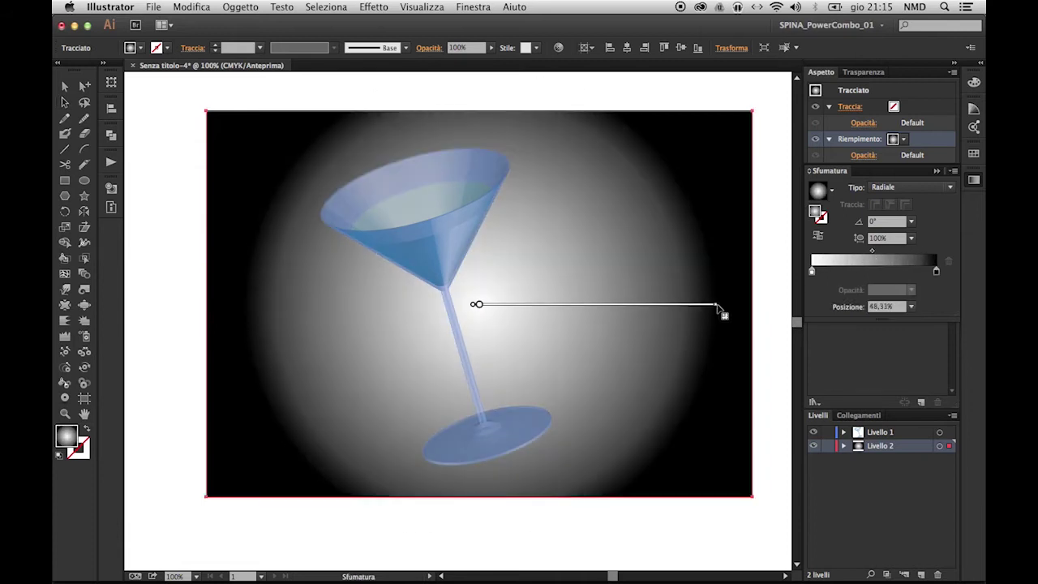
{"action": "left_click_drag", "start_coordinate": [722, 304], "coordinate": [765, 305]}
Step: Set the gradient fill to Moltiplica (Multiply) blend mode with reduced opacity
{"action": "left_click", "coordinate": [864, 155]}
{"action": "left_click", "coordinate": [753, 179]}
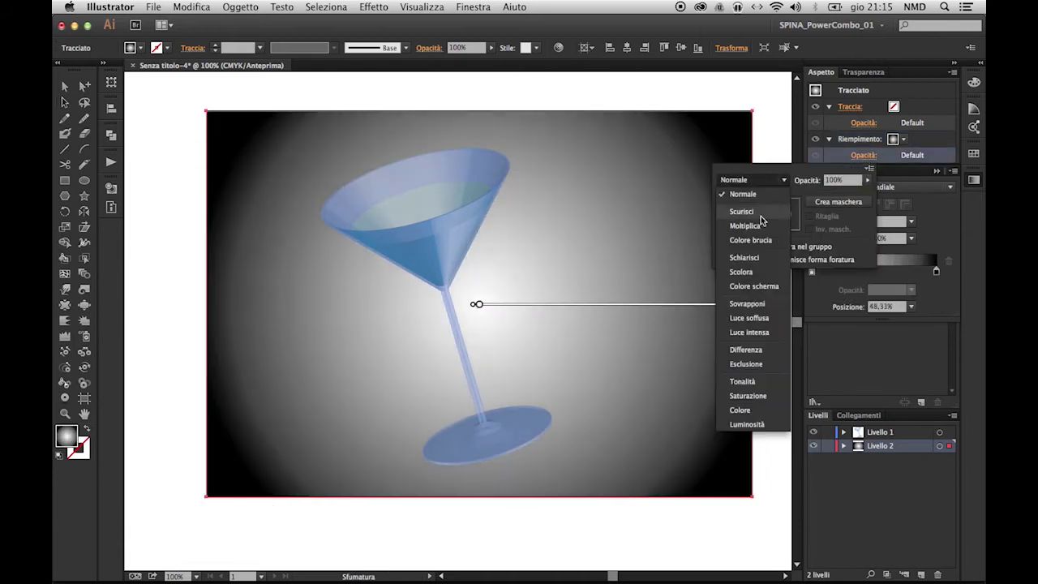
{"action": "left_click", "coordinate": [751, 221]}
{"action": "left_click", "coordinate": [840, 180]}
{"action": "type", "text": "80"}
{"action": "key", "text": "Return"}
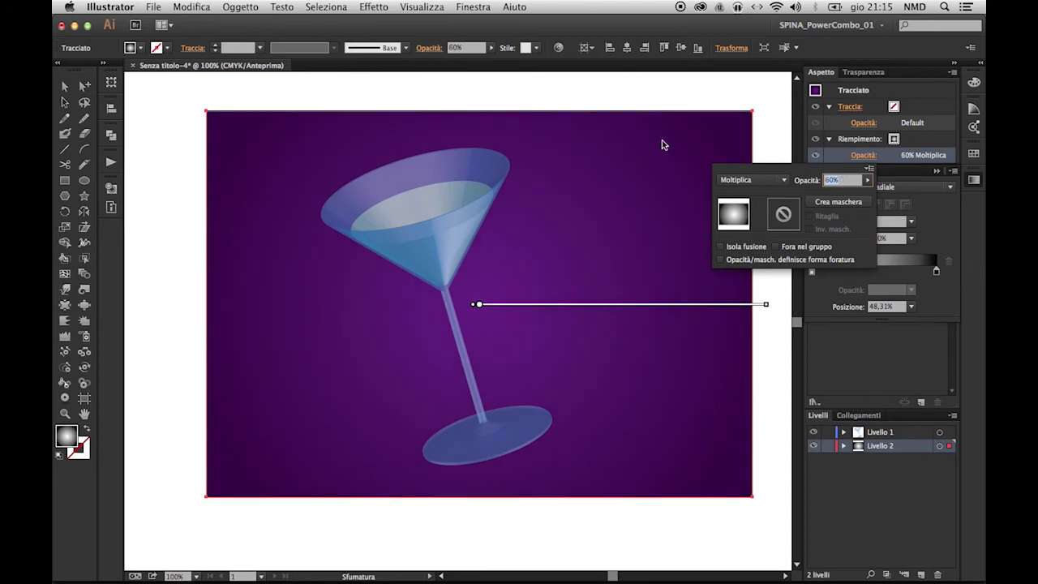
{"action": "left_click", "coordinate": [873, 108]}
Step: Add a third grey fill on top of the background's appearance stack
{"action": "left_click", "coordinate": [937, 171]}
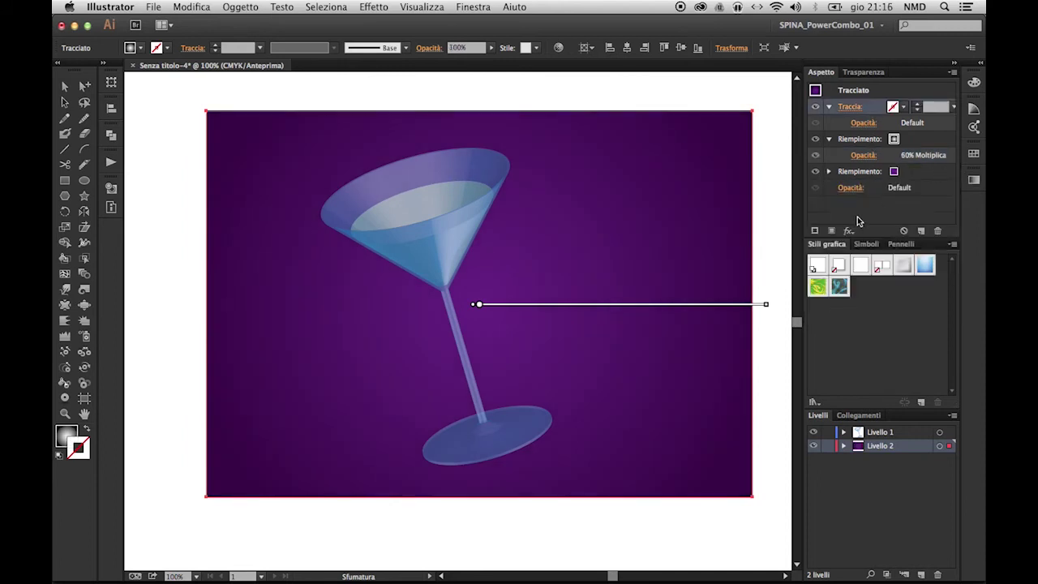
{"action": "left_click", "coordinate": [903, 106]}
{"action": "left_click", "coordinate": [813, 164]}
{"action": "left_click", "coordinate": [374, 7]}
{"action": "mouse_move", "coordinate": [401, 268]}
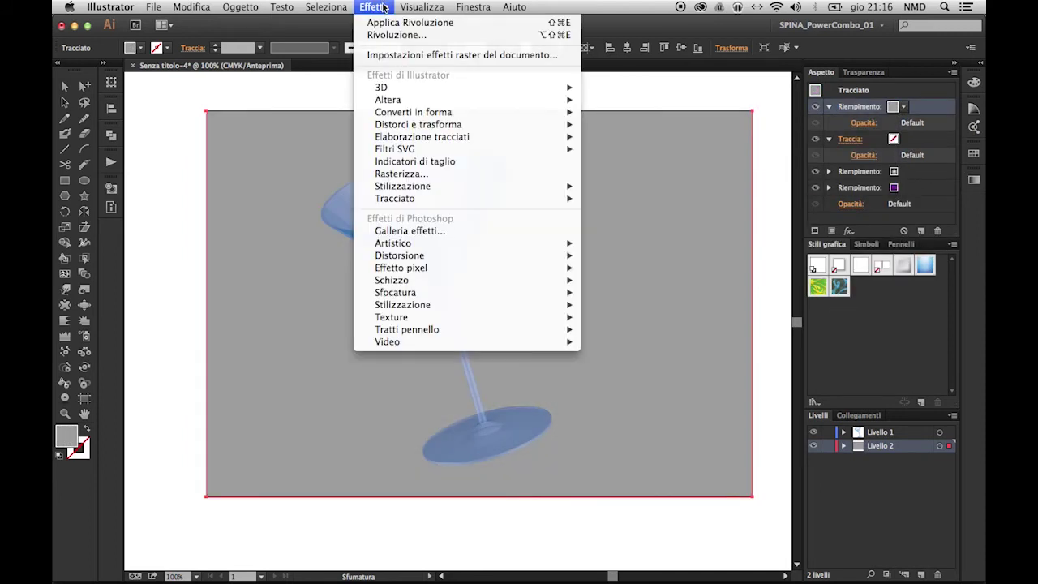
Step: Apply a Mezzatinta grain effect to the grey fill, after trying and cancelling Effetto punti
{"action": "left_click", "coordinate": [635, 294]}
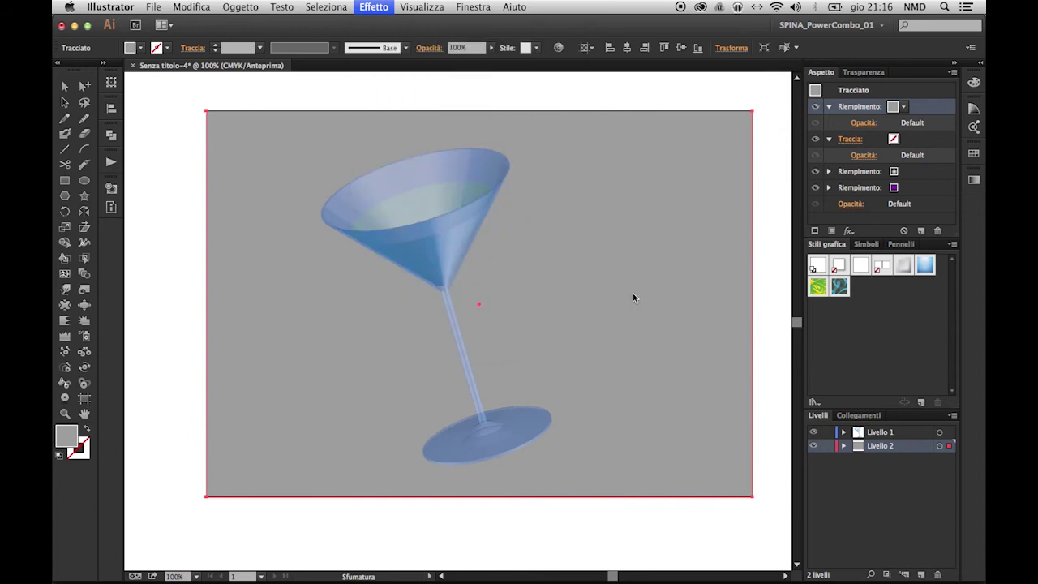
{"action": "key", "text": "Escape"}
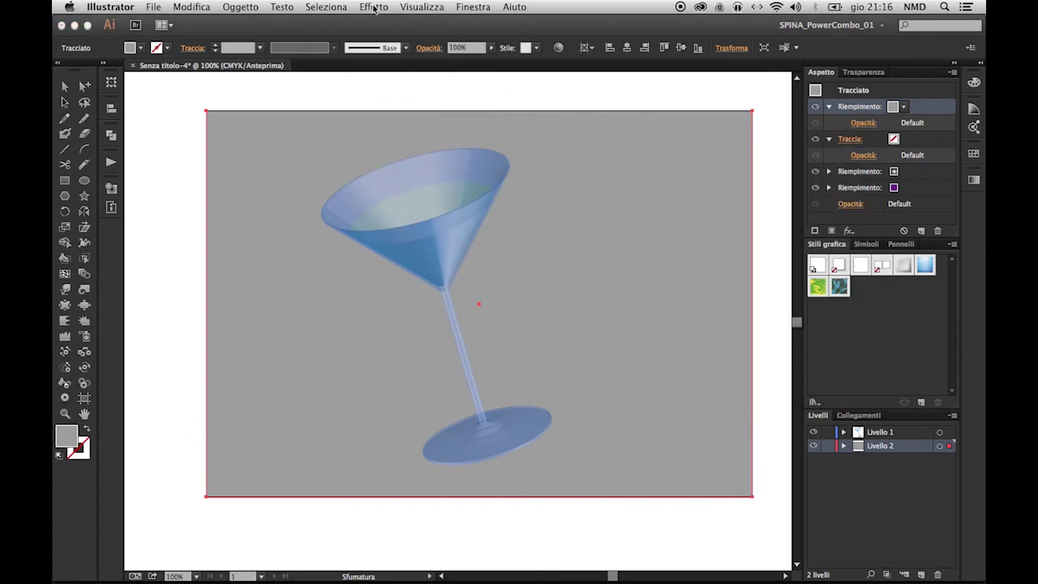
{"action": "left_click", "coordinate": [374, 7]}
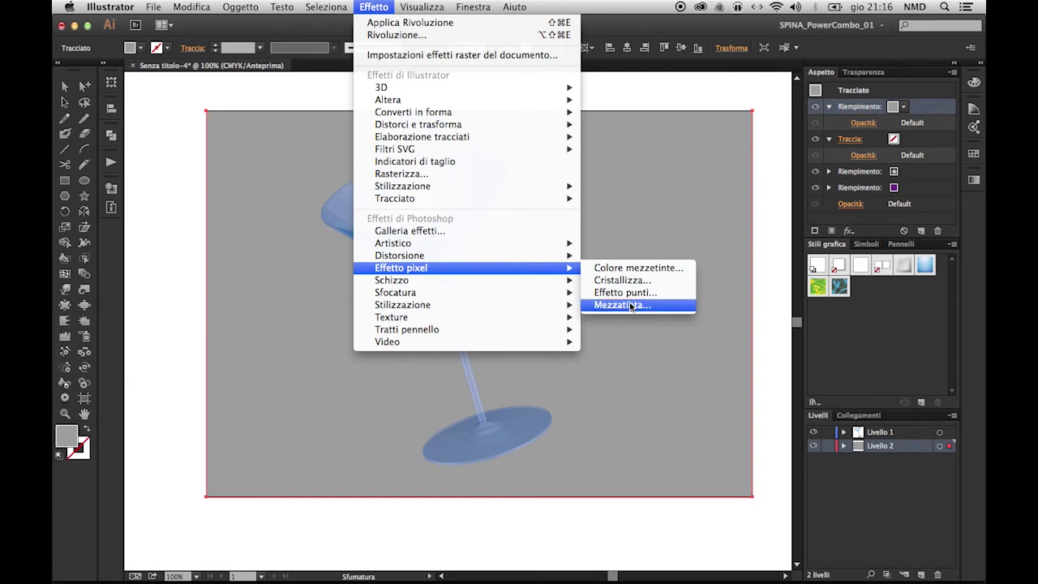
{"action": "left_click", "coordinate": [631, 306]}
{"action": "left_click", "coordinate": [719, 371]}
{"action": "key", "text": "Escape"}
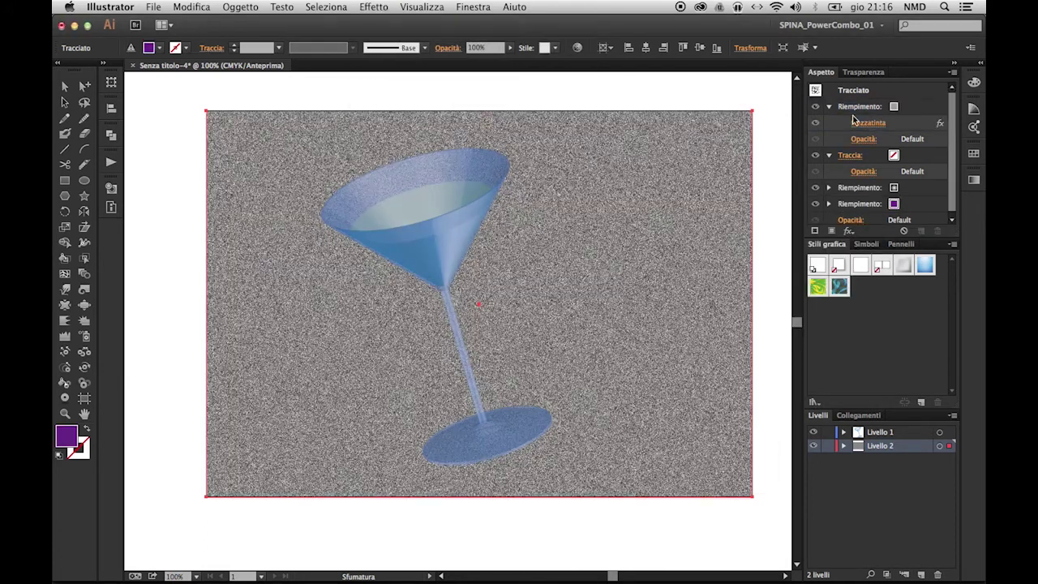
Step: Blend the grain fill in Sovrapponi (Overlay) mode at 40% opacity
{"action": "left_click", "coordinate": [863, 139]}
{"action": "left_click", "coordinate": [753, 164]}
{"action": "left_click", "coordinate": [753, 283]}
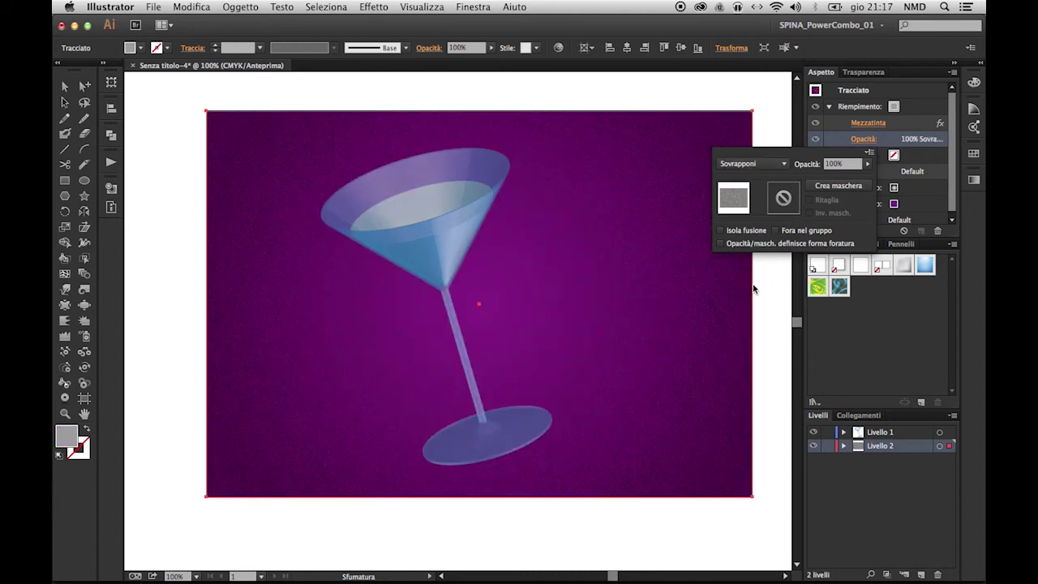
{"action": "left_click", "coordinate": [847, 164]}
{"action": "type", "text": "40"}
{"action": "key", "text": "Return"}
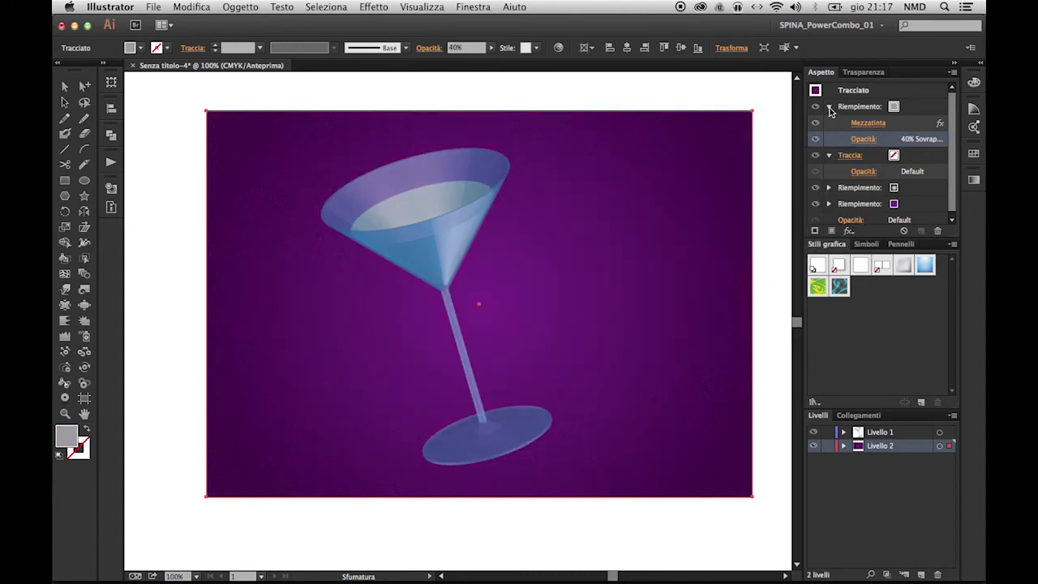
Step: Lock the background layer and reopen the glass's 3D Revolve options
{"action": "left_click", "coordinate": [827, 446]}
{"action": "left_click", "coordinate": [940, 431]}
{"action": "left_click", "coordinate": [864, 123]}
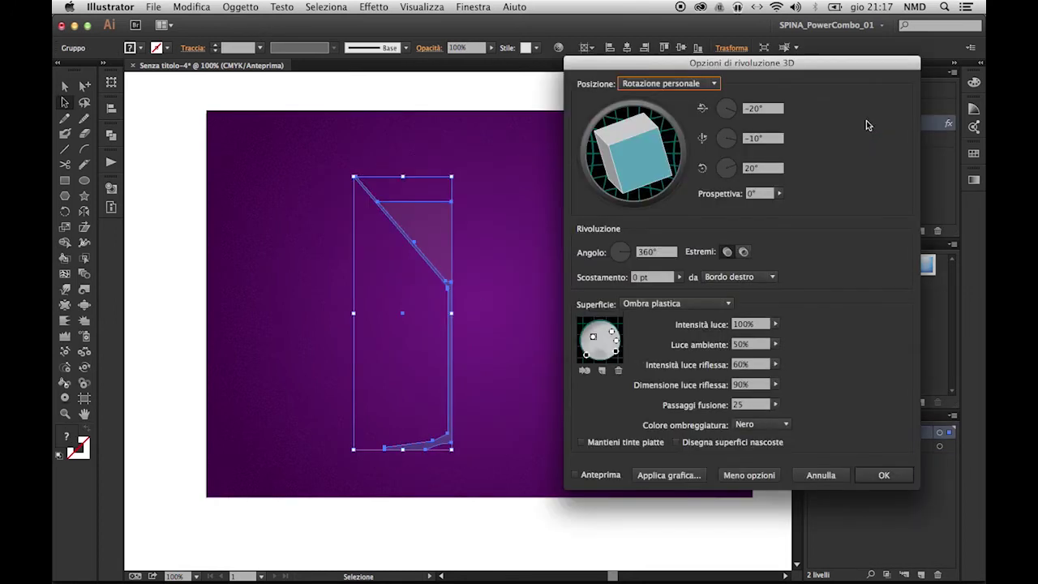
Step: Give the glass lower ambient light and a custom dark purple shading colour, then draw a thin white rectangle
{"action": "left_click", "coordinate": [585, 476]}
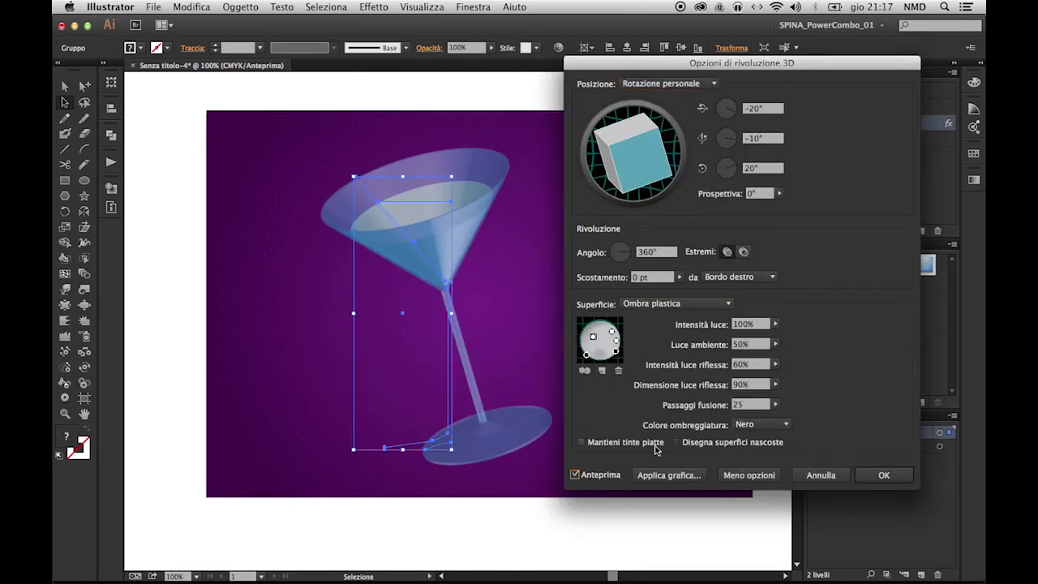
{"action": "mouse_move", "coordinate": [779, 347]}
{"action": "left_mouse_down"}
{"action": "mouse_move", "coordinate": [737, 357]}
{"action": "mouse_move", "coordinate": [772, 381]}
{"action": "mouse_move", "coordinate": [757, 399]}
{"action": "mouse_move", "coordinate": [766, 399]}
{"action": "mouse_move", "coordinate": [736, 416]}
{"action": "mouse_move", "coordinate": [753, 417]}
{"action": "left_mouse_up"}
{"action": "left_click", "coordinate": [761, 424]}
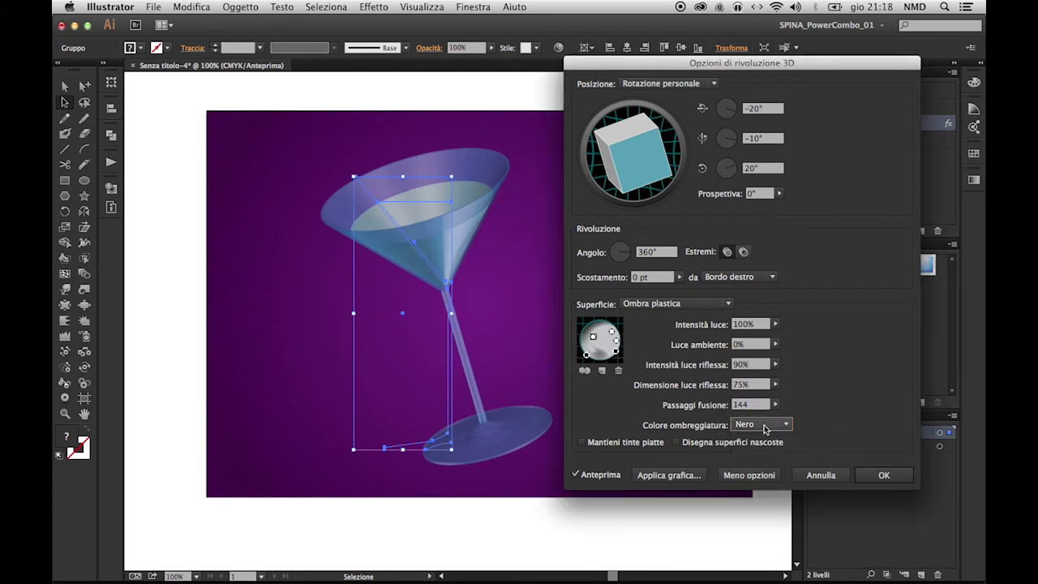
{"action": "left_click", "coordinate": [806, 423]}
{"action": "left_click_drag", "start_coordinate": [524, 285], "coordinate": [648, 298]}
{"action": "left_click", "coordinate": [707, 228]}
{"action": "left_click", "coordinate": [818, 201]}
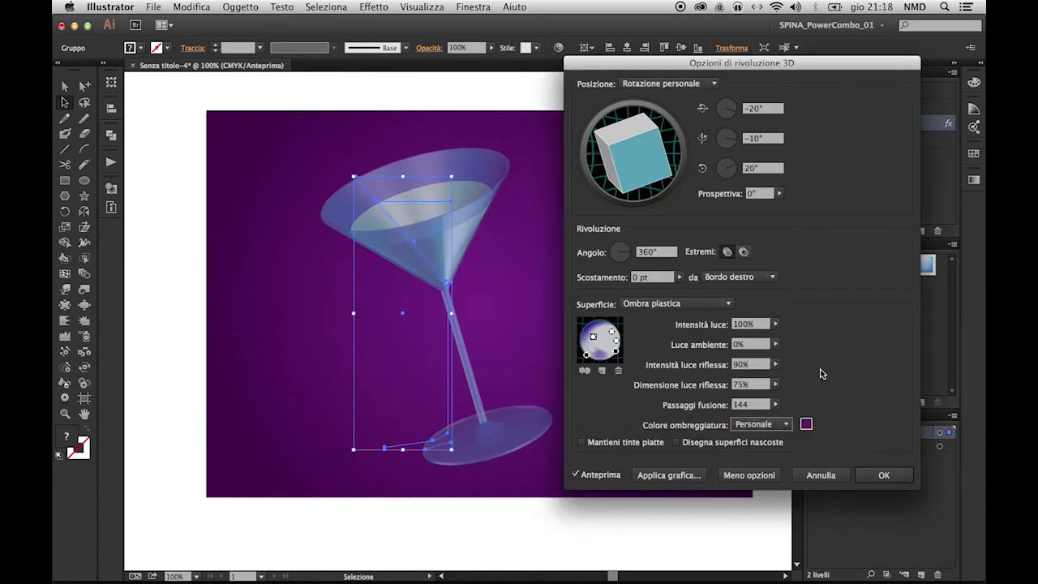
{"action": "left_click", "coordinate": [870, 479]}
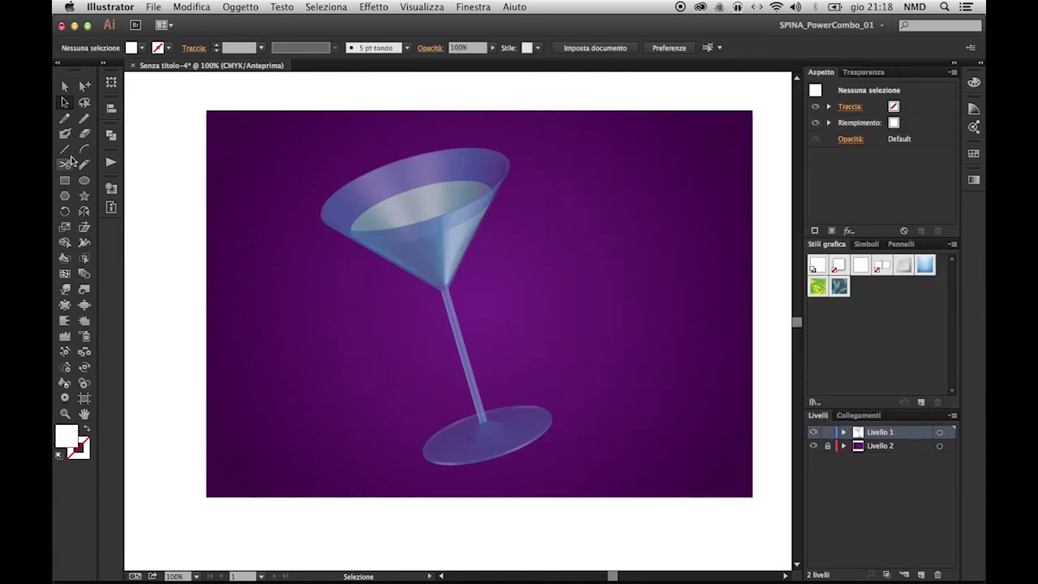
{"action": "left_click", "coordinate": [65, 179]}
{"action": "left_click_drag", "start_coordinate": [562, 165], "coordinate": [575, 324]}
Step: Taper the thin rectangle into a narrow pointed toothpick path and fill it tan
{"action": "scroll", "coordinate": [614, 359], "scroll_direction": "up", "scroll_amount": 3}
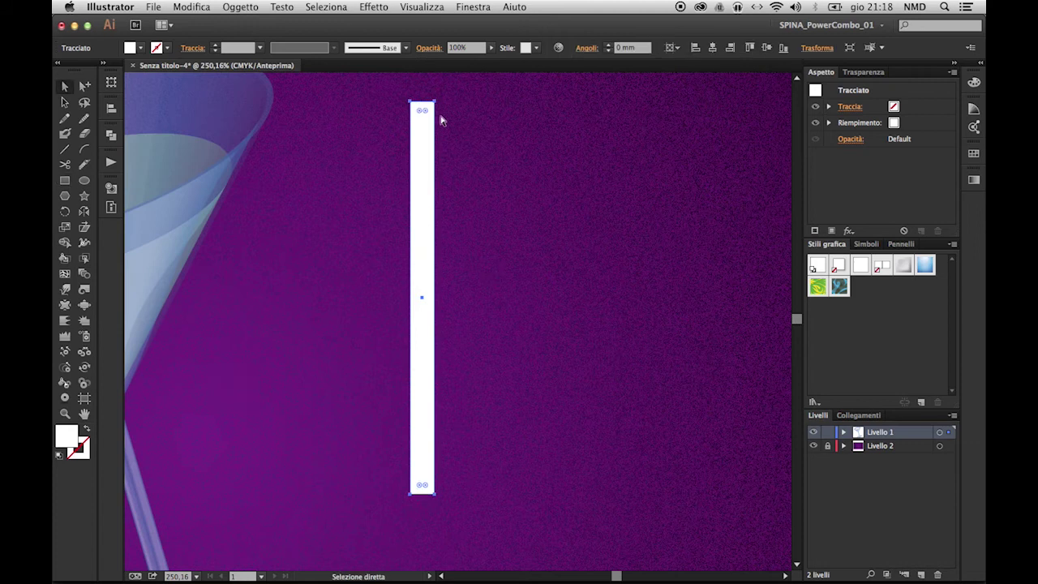
{"action": "key", "text": "a"}
{"action": "left_click_drag", "start_coordinate": [434, 495], "coordinate": [440, 519]}
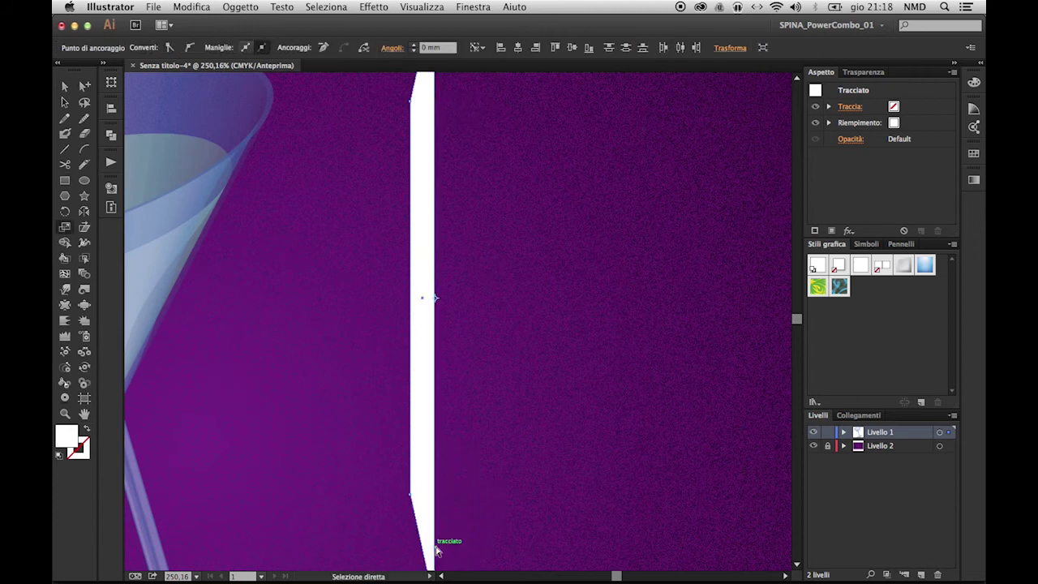
{"action": "key", "text": "super+1"}
{"action": "mouse_move", "coordinate": [459, 331]}
{"action": "left_mouse_down"}
{"action": "mouse_move", "coordinate": [444, 328]}
{"action": "mouse_move", "coordinate": [448, 320]}
{"action": "left_mouse_up"}
{"action": "scroll", "coordinate": [454, 316], "scroll_direction": "up", "scroll_amount": 3}
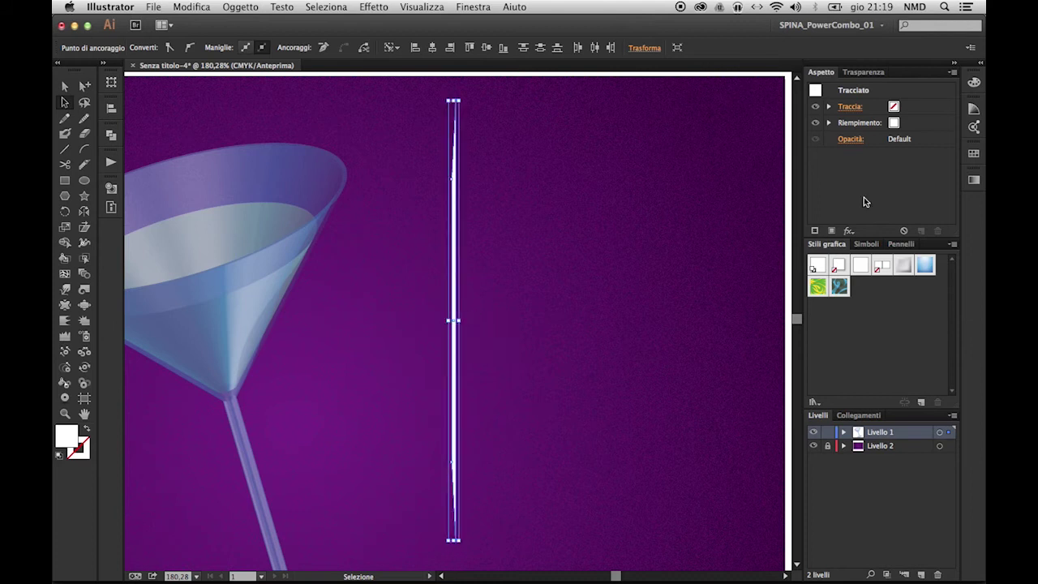
{"action": "left_click", "coordinate": [974, 153]}
{"action": "left_click_drag", "start_coordinate": [886, 222], "coordinate": [887, 276]}
Step: Revolve the toothpick in 3D around its right edge with rotation 45°, -32°, -50°
{"action": "left_click", "coordinate": [374, 7]}
{"action": "mouse_move", "coordinate": [381, 87]}
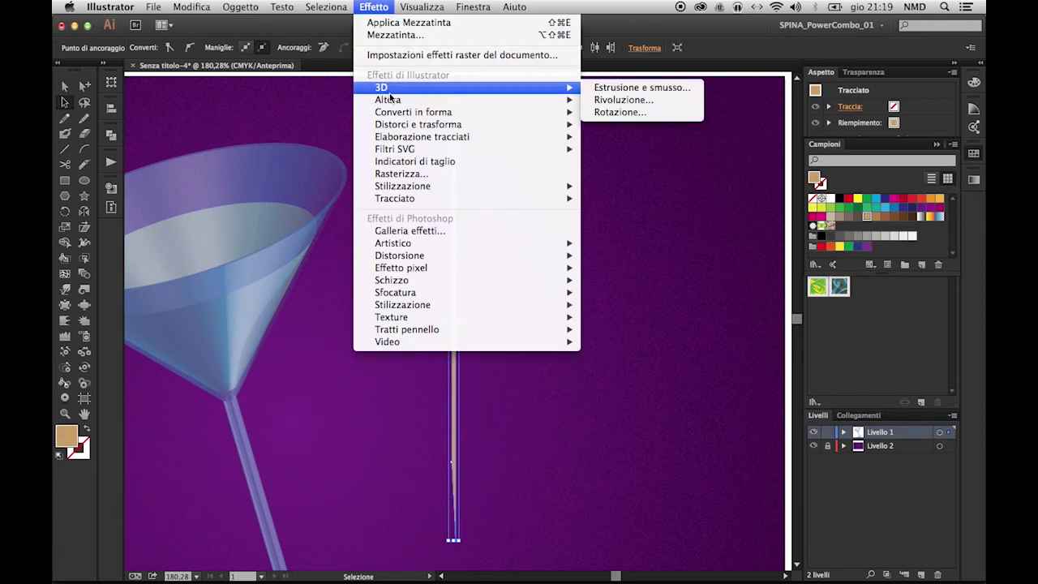
{"action": "left_click", "coordinate": [641, 100]}
{"action": "left_click", "coordinate": [577, 475]}
{"action": "left_click", "coordinate": [740, 277]}
{"action": "left_click", "coordinate": [737, 304]}
{"action": "left_click_drag", "start_coordinate": [637, 152], "coordinate": [621, 145]}
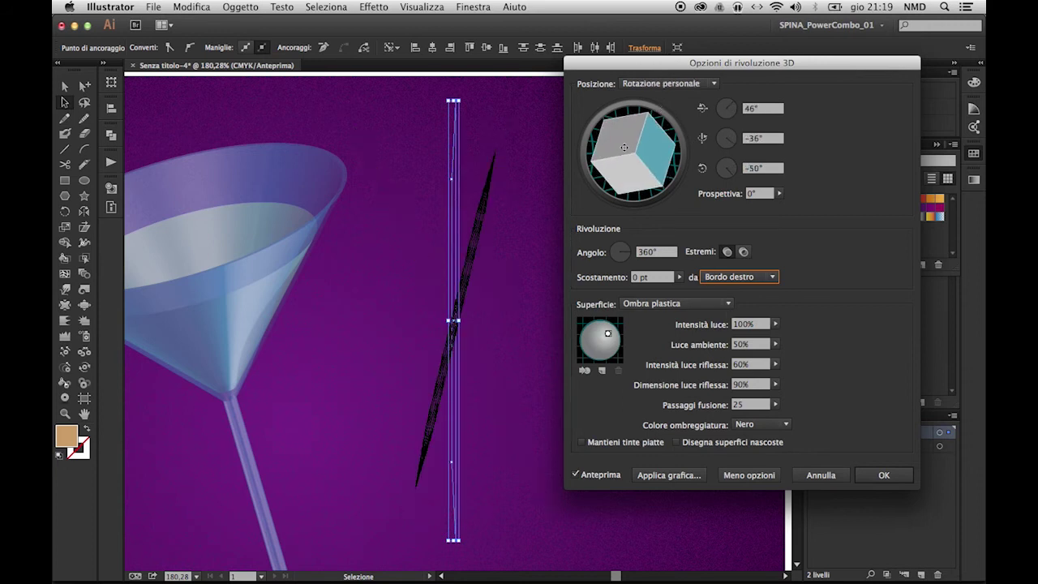
{"action": "left_click", "coordinate": [759, 109]}
{"action": "key", "text": "Up"}
{"action": "key", "text": "Tab"}
{"action": "key", "text": "Down"}
{"action": "key", "text": "Tab"}
{"action": "key", "text": "Down"}
{"action": "key", "text": "Down"}
Step: Add a light behind the toothpick, raise it slightly, and apply the 3D settings
{"action": "left_click", "coordinate": [602, 370]}
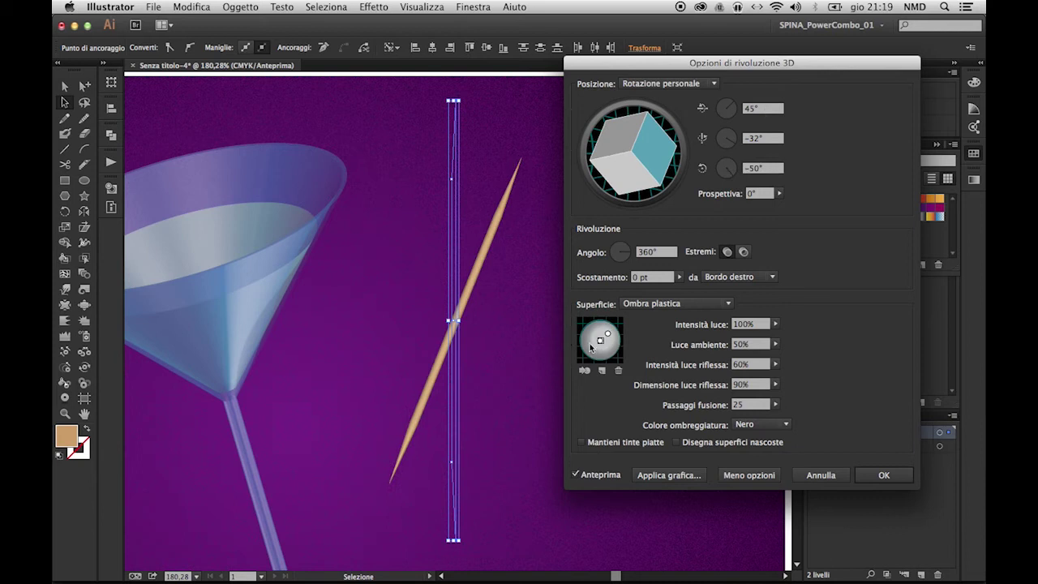
{"action": "left_click", "coordinate": [585, 370]}
{"action": "left_click_drag", "start_coordinate": [604, 343], "coordinate": [613, 333]}
{"action": "left_click", "coordinate": [870, 475]}
Step: Save the document as Martini.ai
{"action": "left_click_drag", "start_coordinate": [419, 280], "coordinate": [514, 376]}
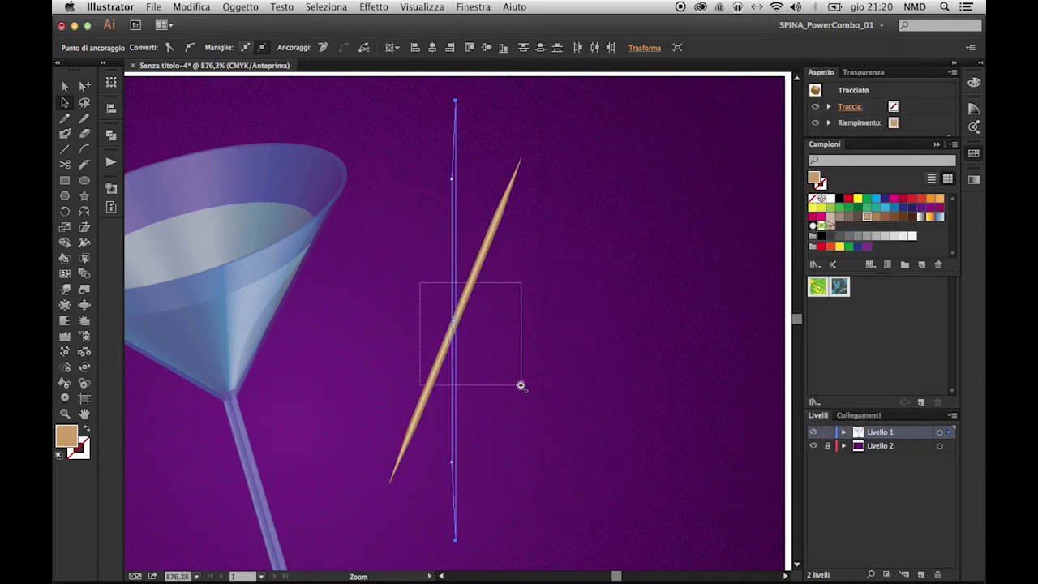
{"action": "key", "text": "super+0"}
{"action": "left_click", "coordinate": [510, 352]}
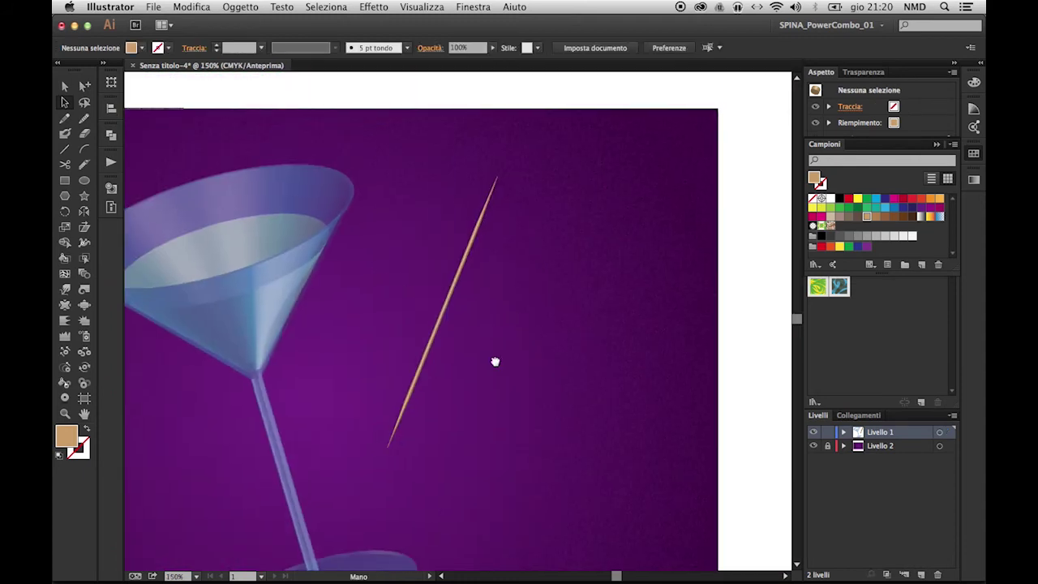
{"action": "left_click", "coordinate": [153, 6]}
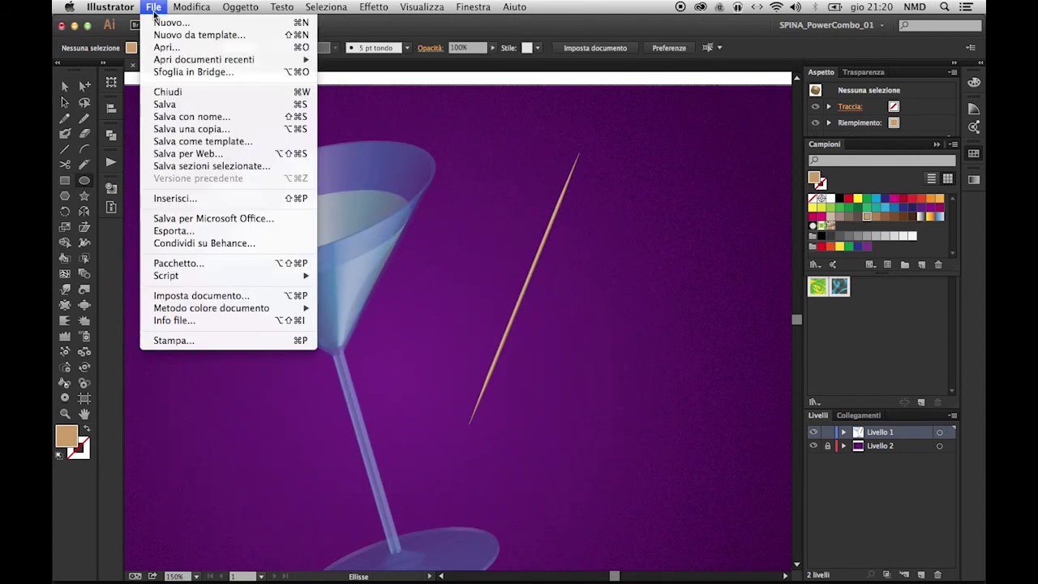
Step: Draw an ellipse right of the toothpick and a rectangle overlapping its lower half
{"action": "left_click_drag", "start_coordinate": [607, 255], "coordinate": [745, 445]}
{"action": "key", "text": "m"}
{"action": "left_click_drag", "start_coordinate": [676, 350], "coordinate": [740, 434]}
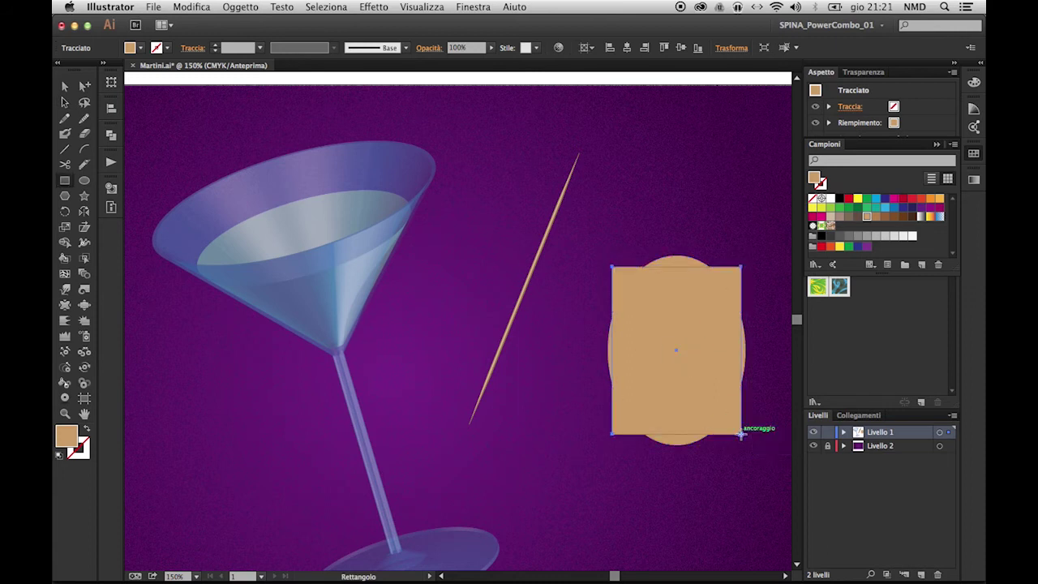
Step: Trim the rectangle corners and bottom outside the ellipse with the Shape Builder
{"action": "key", "text": "super+a"}
{"action": "left_click", "coordinate": [65, 243]}
{"action": "left_click", "coordinate": [620, 276], "text": "alt"}
{"action": "left_click", "coordinate": [732, 276], "text": "alt"}
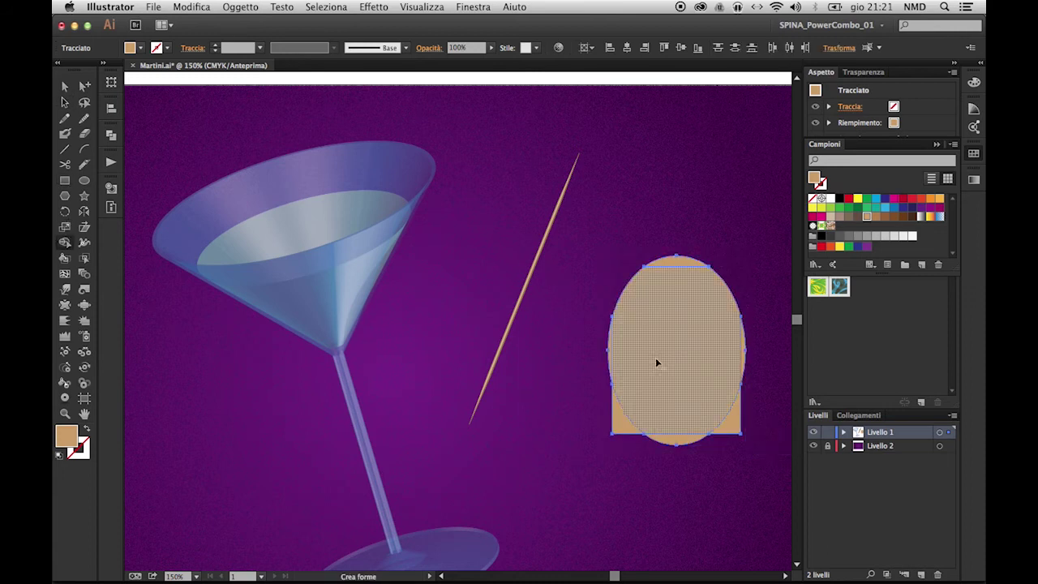
{"action": "left_click", "coordinate": [686, 444]}
{"action": "key", "text": "a"}
{"action": "left_click", "coordinate": [714, 327]}
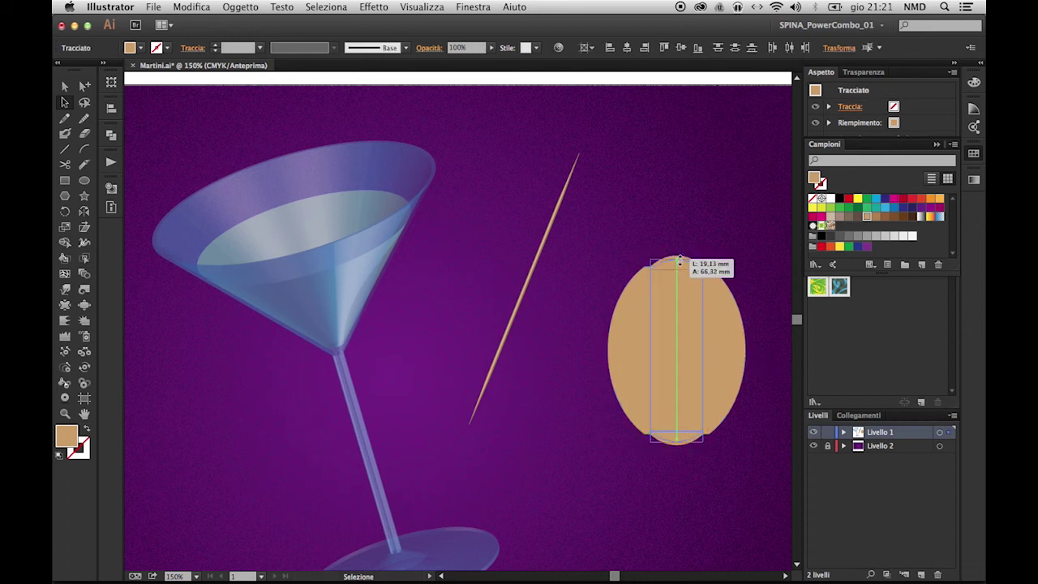
Step: Fill the narrow strip red and the ellipse dark green
{"action": "left_click", "coordinate": [859, 212]}
{"action": "left_click", "coordinate": [867, 198]}
{"action": "left_click", "coordinate": [858, 207]}
{"action": "key", "text": "ctrl+shift+a"}
{"action": "left_click", "coordinate": [717, 302]}
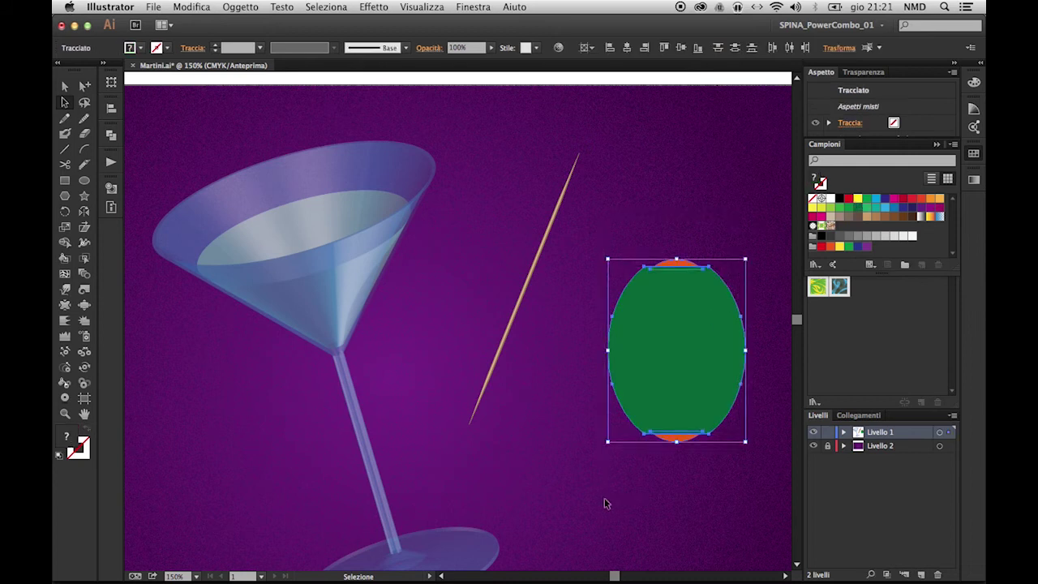
Step: Cut away the ellipse's right half with a covering rectangle and the Shape Builder
{"action": "key", "text": "m"}
{"action": "left_click_drag", "start_coordinate": [676, 220], "coordinate": [761, 480]}
{"action": "left_click", "coordinate": [641, 349], "text": "shift"}
{"action": "key", "text": "shift+m"}
{"action": "left_click", "coordinate": [718, 454], "text": "alt"}
Step: Round the half-olive's live corners, ending with a 4,45 mm top radius
{"action": "key", "text": "ctrl+shift+a"}
{"action": "key", "text": "a"}
{"action": "left_click", "coordinate": [649, 289]}
{"action": "left_click_drag", "start_coordinate": [665, 283], "coordinate": [693, 270]}
{"action": "left_click_drag", "start_coordinate": [655, 420], "coordinate": [646, 419]}
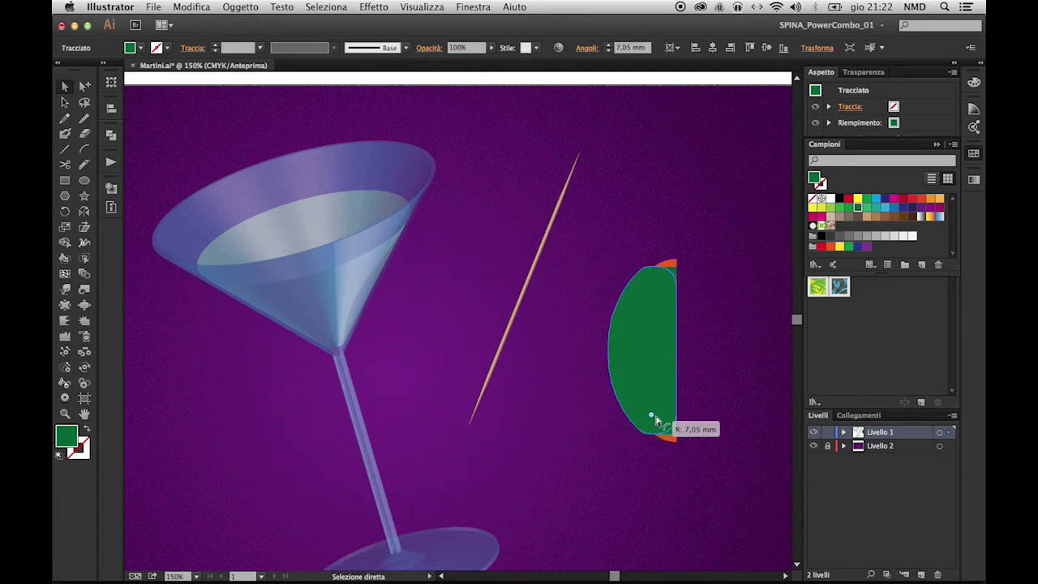
{"action": "left_click_drag", "start_coordinate": [664, 286], "coordinate": [441, 197]}
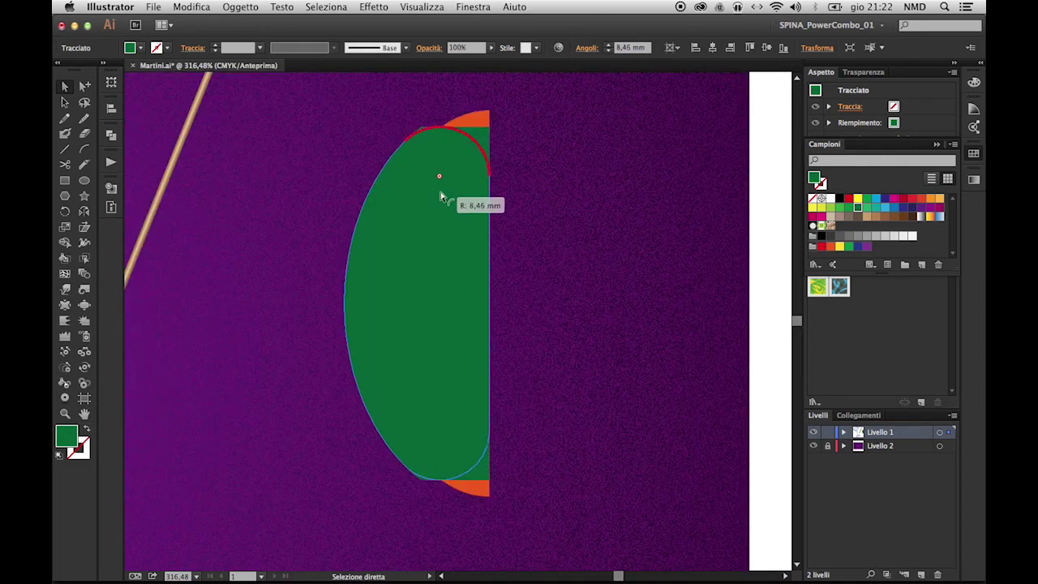
{"action": "left_click_drag", "start_coordinate": [440, 197], "coordinate": [430, 153]}
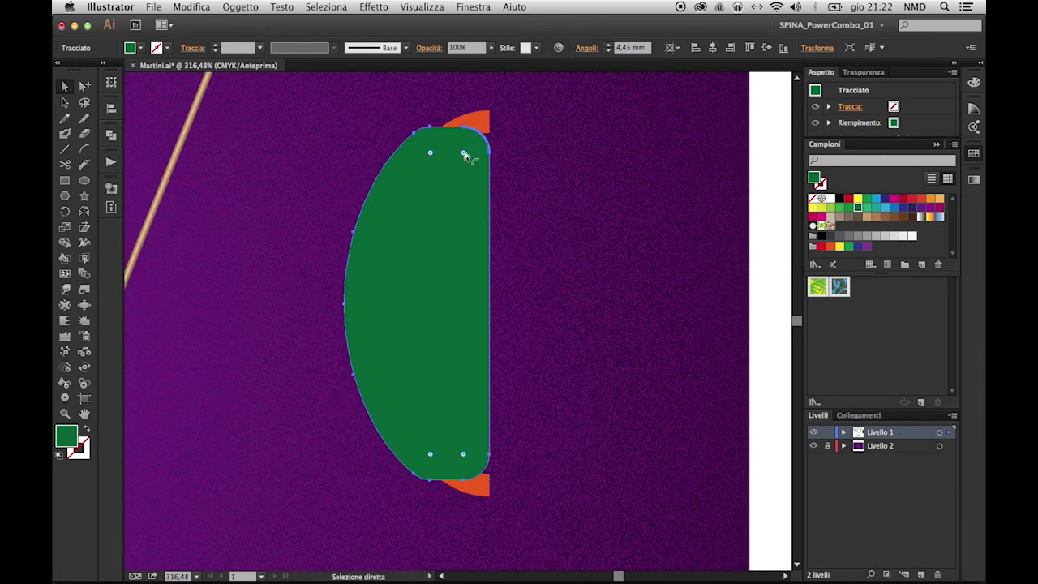
Step: Try deleting the right-edge anchors, undo it, and select the whole half-olive group
{"action": "left_click_drag", "start_coordinate": [515, 112], "coordinate": [475, 514]}
{"action": "left_click", "coordinate": [476, 514]}
{"action": "left_click_drag", "start_coordinate": [475, 146], "coordinate": [493, 461]}
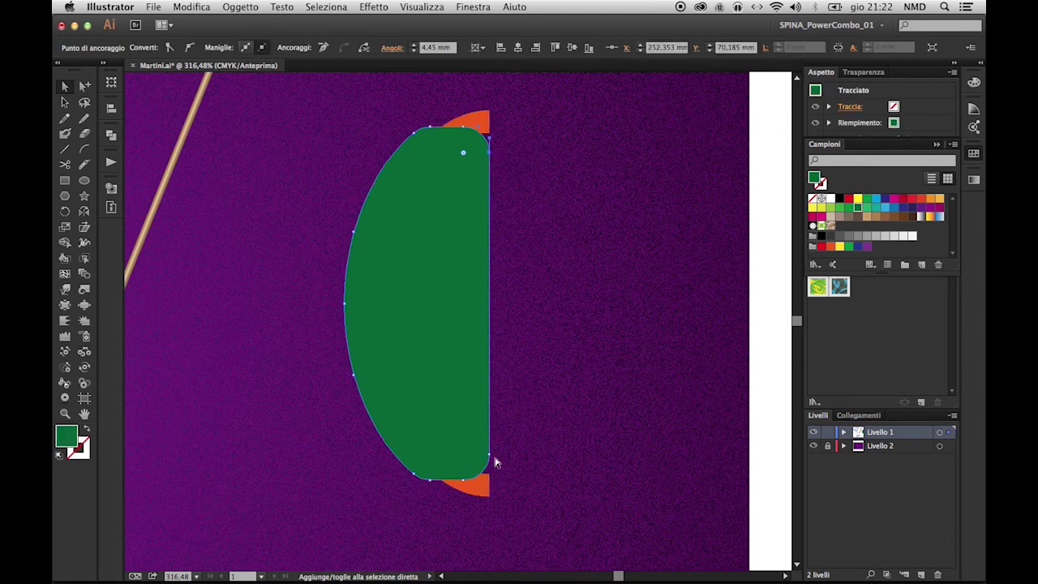
{"action": "key", "text": "Delete"}
{"action": "key", "text": "ctrl+z"}
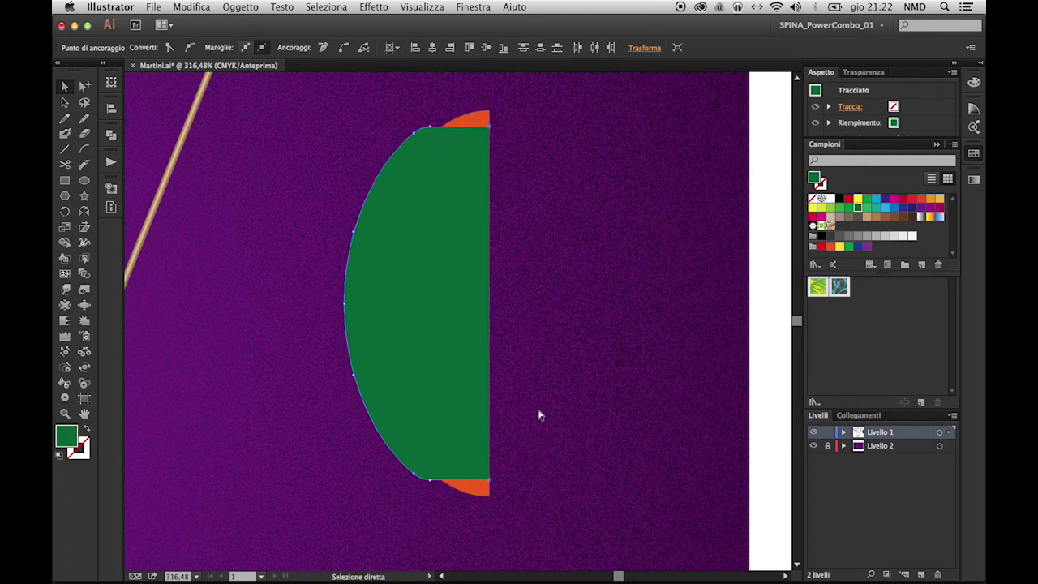
{"action": "left_click", "coordinate": [570, 209]}
{"action": "key", "text": "v"}
{"action": "key", "text": "ctrl+minus"}
{"action": "key", "text": "ctrl+minus"}
{"action": "left_click_drag", "start_coordinate": [511, 172], "coordinate": [397, 458]}
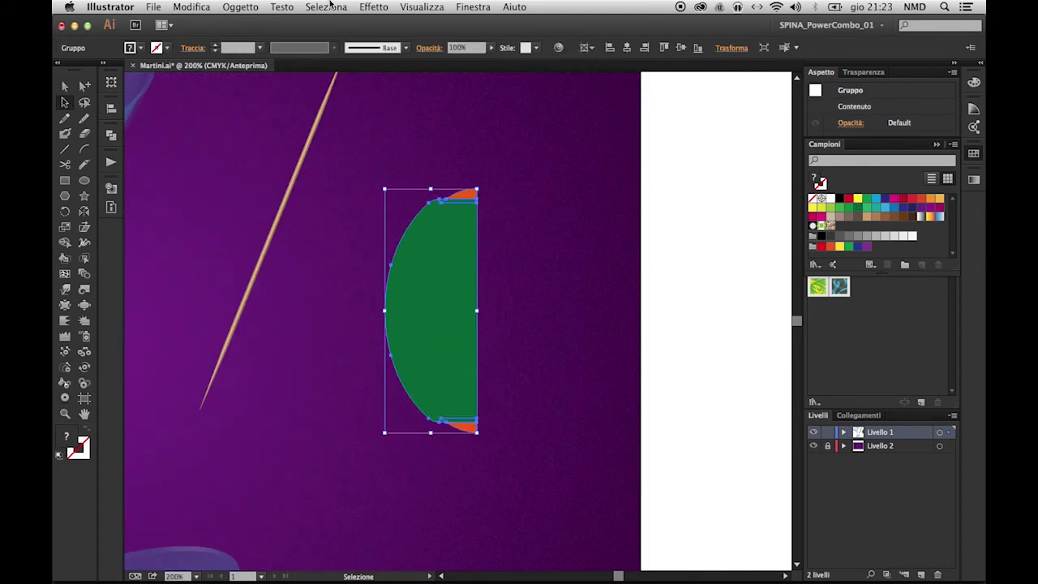
Step: Apply 3D Revolve to the olive profile and lower its ambient light to 0%
{"action": "left_click", "coordinate": [374, 6]}
{"action": "left_click", "coordinate": [387, 30]}
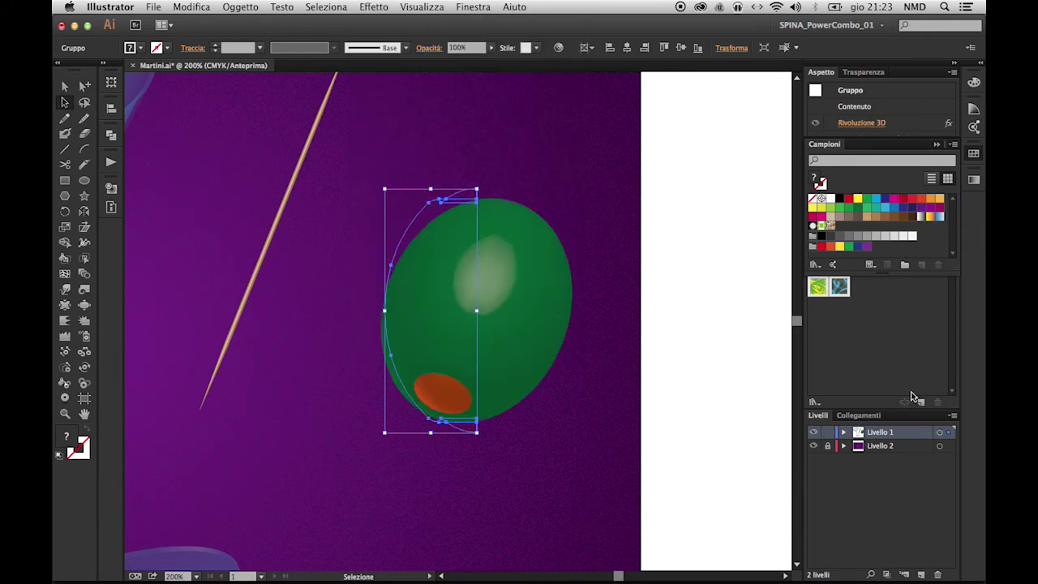
{"action": "left_click", "coordinate": [861, 122]}
{"action": "left_click", "coordinate": [604, 475]}
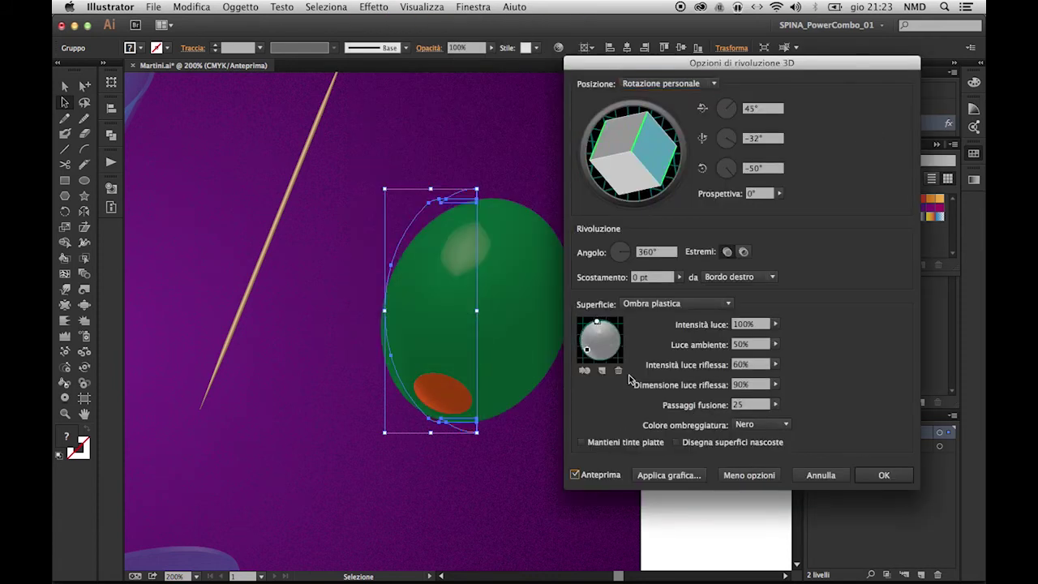
{"action": "left_click", "coordinate": [775, 404]}
{"action": "left_click", "coordinate": [775, 344]}
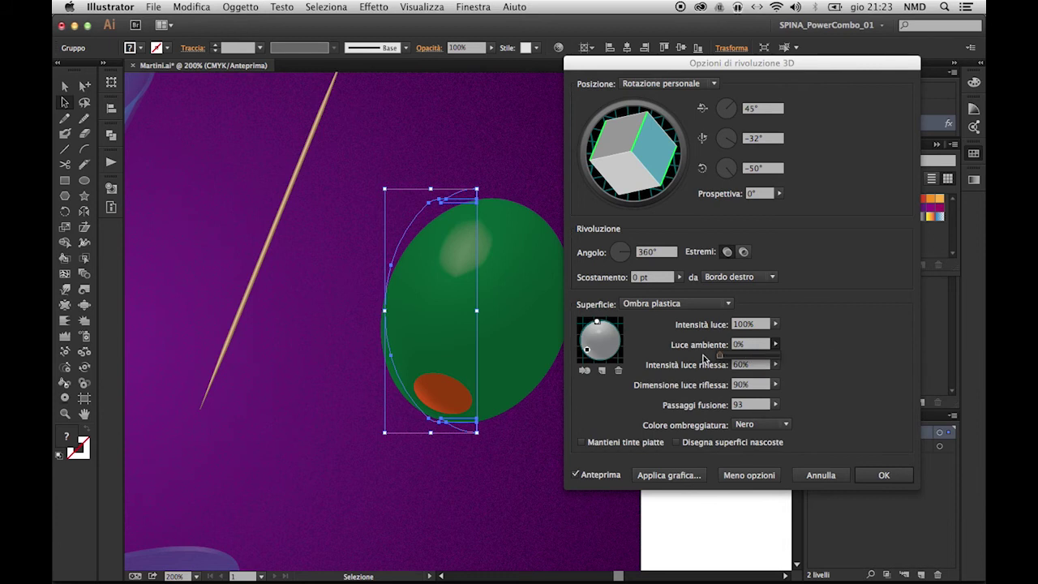
{"action": "left_click_drag", "start_coordinate": [746, 357], "coordinate": [718, 357]}
Step: Add two lights, reduce reflection to 53%, apply, and shrink the olive to toothpick size
{"action": "left_click", "coordinate": [602, 370]}
{"action": "left_click", "coordinate": [585, 371]}
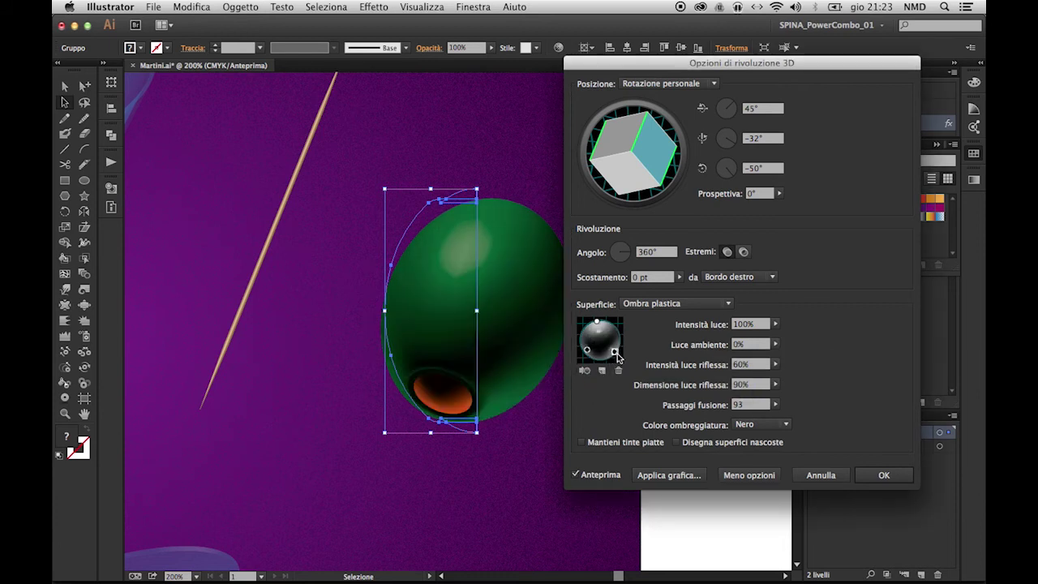
{"action": "left_click", "coordinate": [603, 370]}
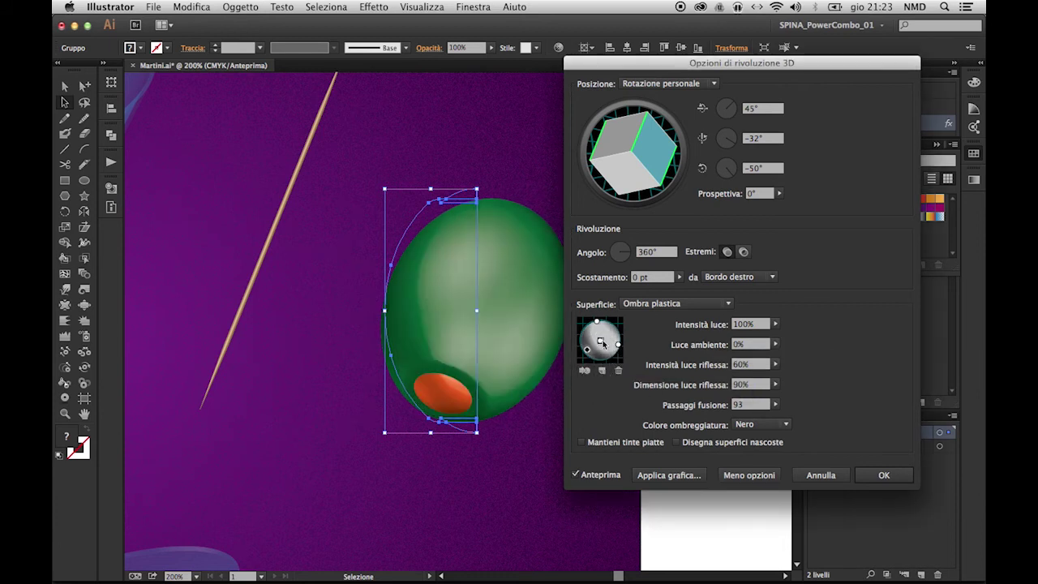
{"action": "mouse_move", "coordinate": [579, 326]}
{"action": "left_mouse_down"}
{"action": "mouse_move", "coordinate": [591, 362]}
{"action": "mouse_move", "coordinate": [594, 354]}
{"action": "left_mouse_up"}
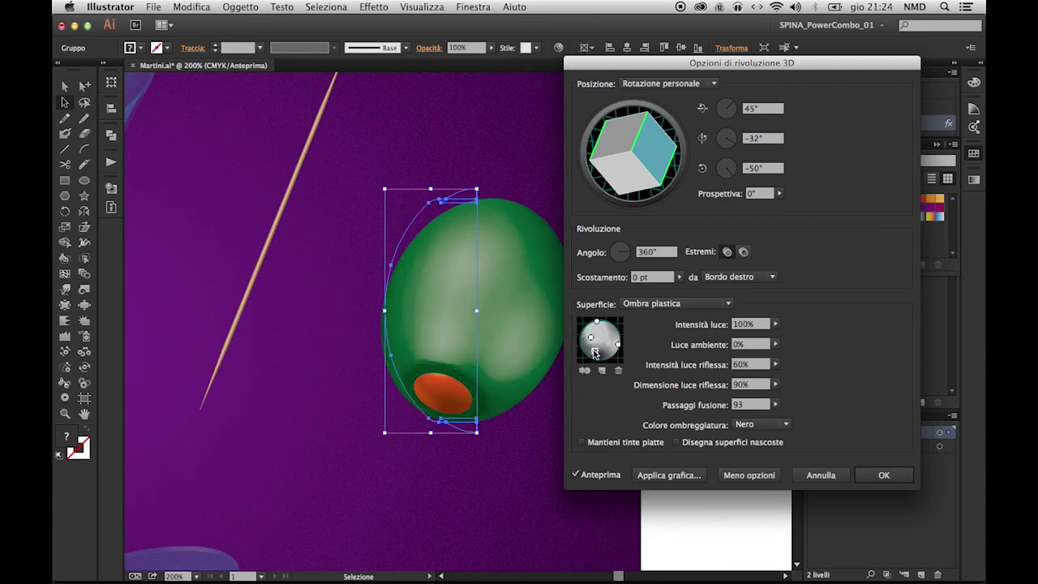
{"action": "mouse_move", "coordinate": [774, 365]}
{"action": "left_mouse_down"}
{"action": "mouse_move", "coordinate": [743, 380]}
{"action": "mouse_move", "coordinate": [736, 414]}
{"action": "left_mouse_up"}
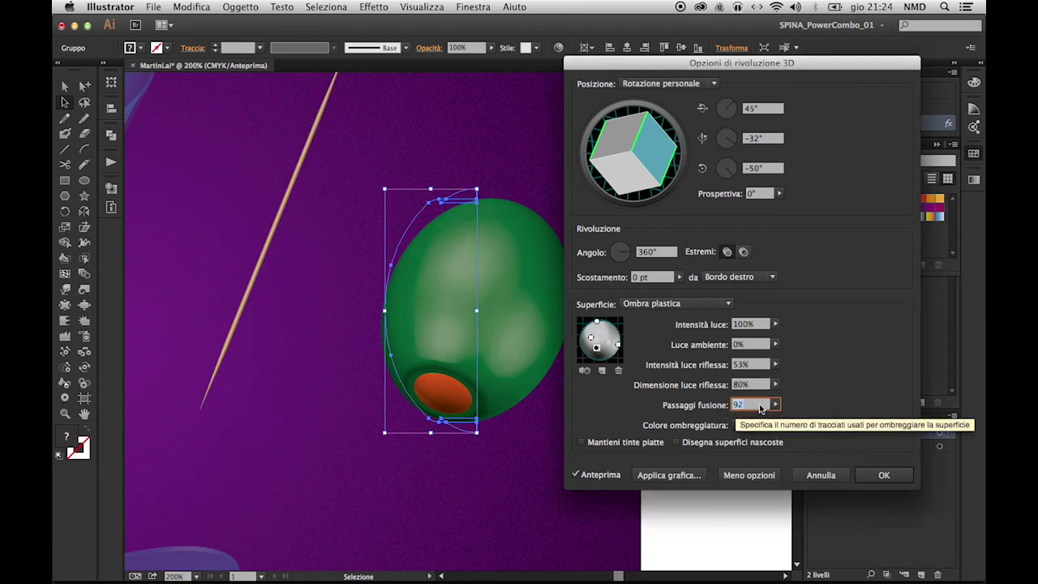
{"action": "left_click_drag", "start_coordinate": [775, 328], "coordinate": [771, 340]}
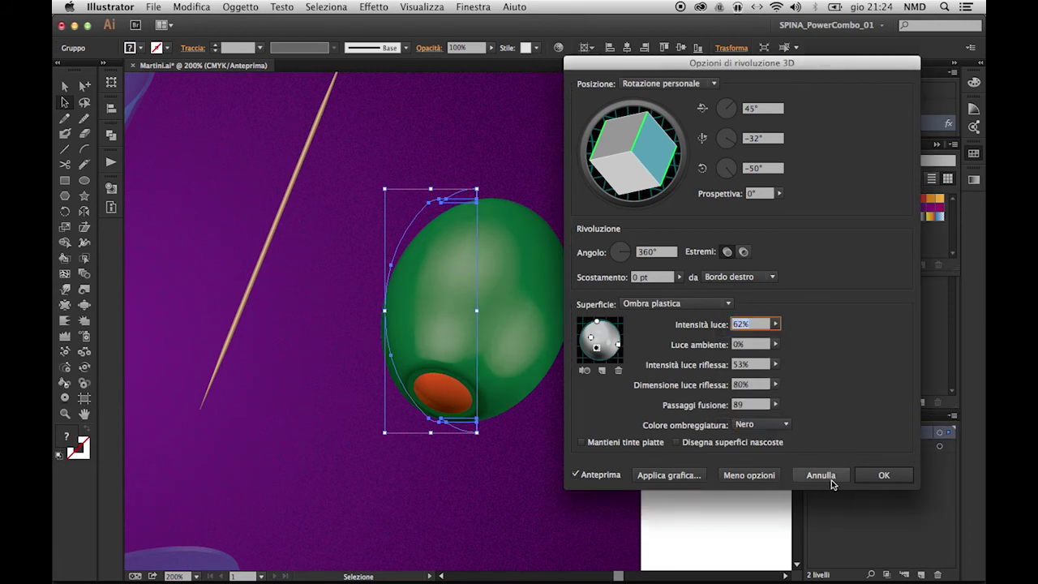
{"action": "left_click", "coordinate": [865, 478]}
{"action": "key", "text": "ctrl+minus"}
{"action": "key", "text": "ctrl+minus"}
{"action": "left_click_drag", "start_coordinate": [474, 375], "coordinate": [449, 328]}
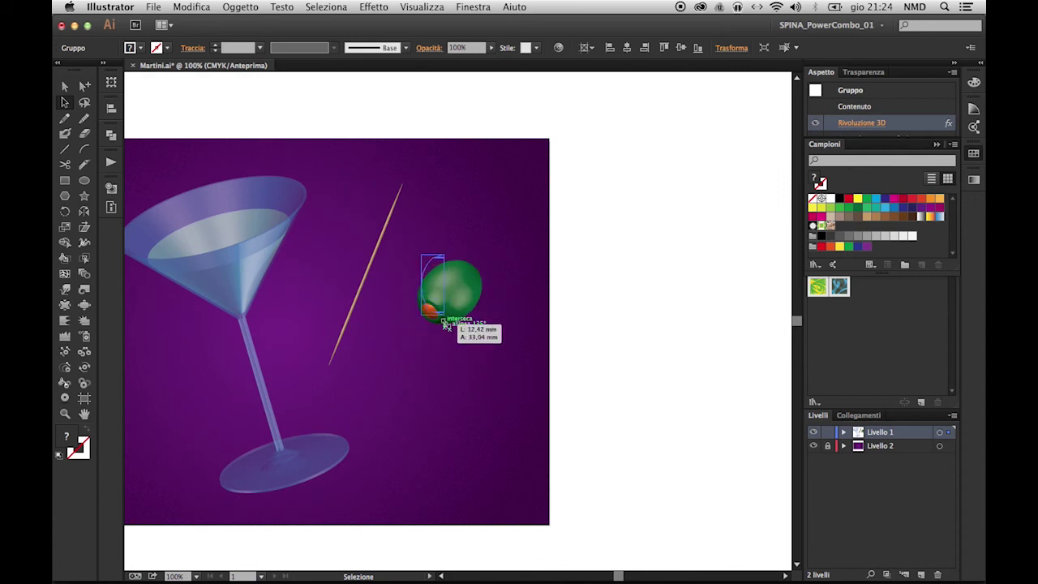
Step: Move the olive onto the toothpick and zoom in on it
{"action": "key", "text": "a"}
{"action": "mouse_move", "coordinate": [447, 286]}
{"action": "left_mouse_down"}
{"action": "mouse_move", "coordinate": [380, 283]}
{"action": "mouse_move", "coordinate": [362, 314]}
{"action": "left_mouse_up"}
{"action": "left_click", "coordinate": [399, 330]}
{"action": "key", "text": "z"}
{"action": "left_click_drag", "start_coordinate": [284, 235], "coordinate": [349, 235]}
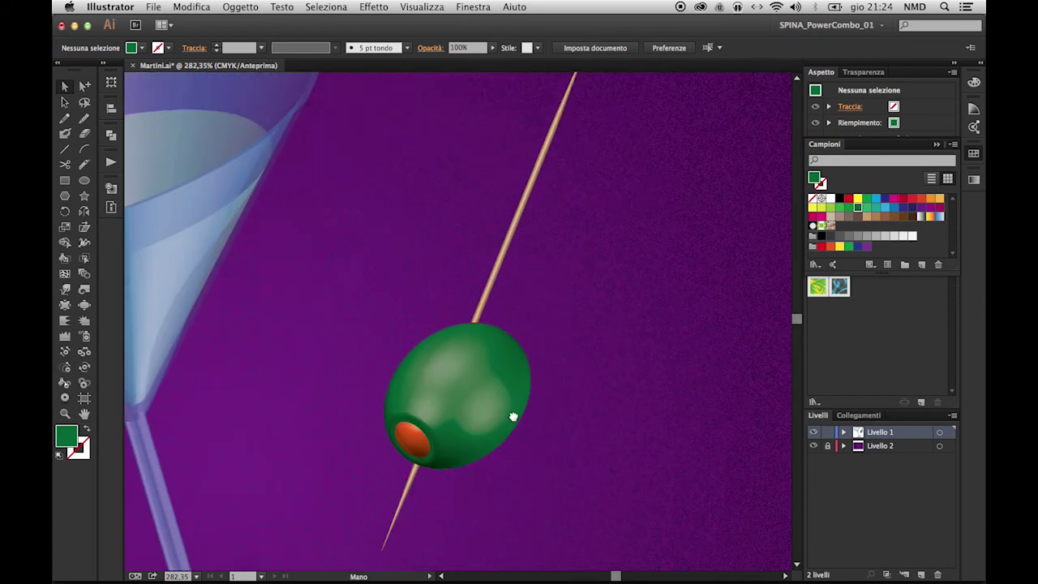
{"action": "left_click_drag", "start_coordinate": [510, 416], "coordinate": [549, 325]}
Step: Create an opacity mask on the toothpick from the Trasparenza panel
{"action": "key", "text": "a"}
{"action": "left_click", "coordinate": [550, 324]}
{"action": "left_click", "coordinate": [553, 246]}
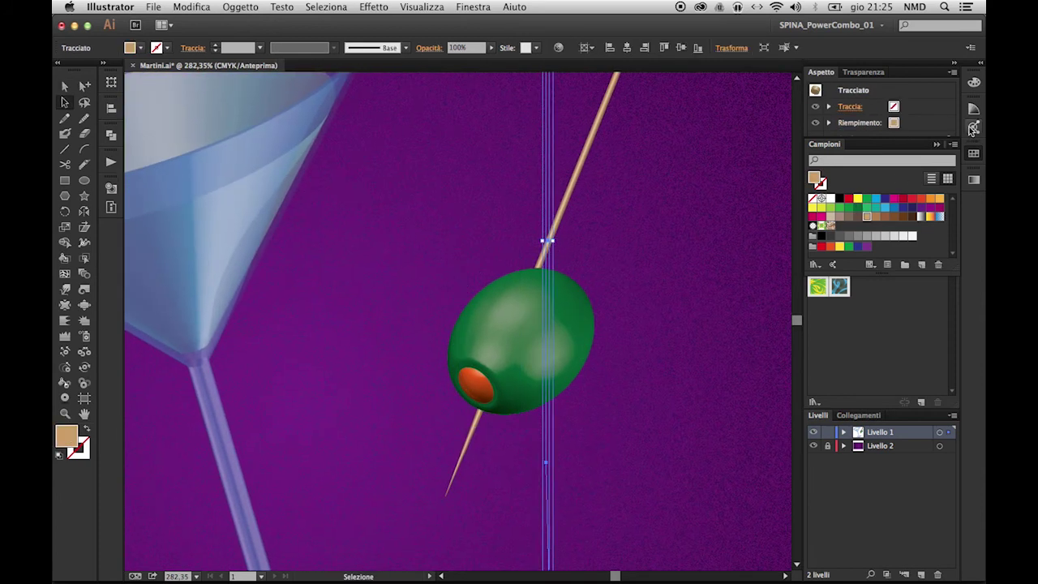
{"action": "left_click", "coordinate": [937, 145]}
{"action": "left_click", "coordinate": [863, 71]}
{"action": "left_click", "coordinate": [922, 109]}
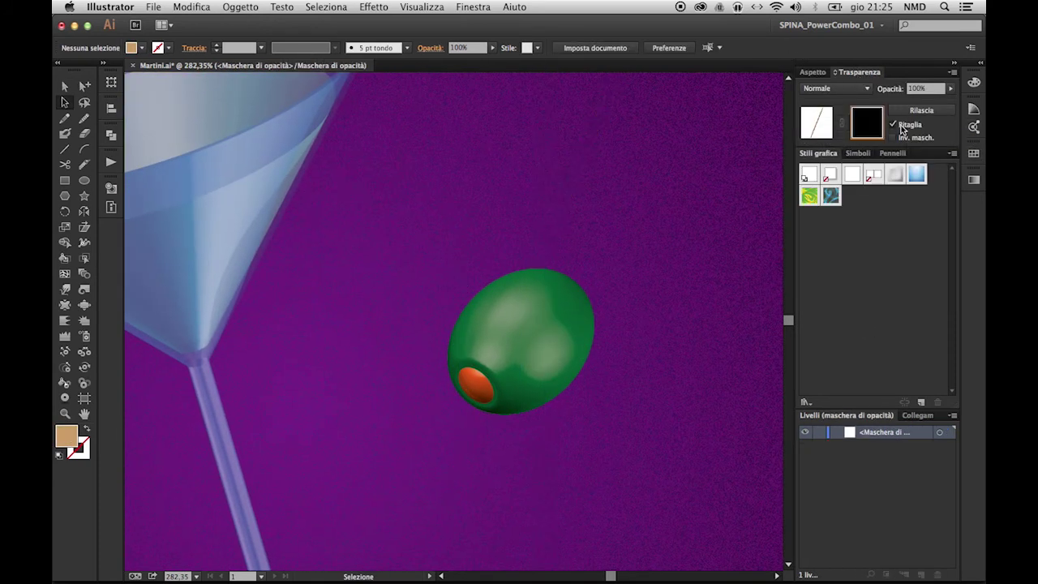
{"action": "left_click", "coordinate": [816, 122]}
Step: Bring the toothpick in front of the olive, crossing it, and re-enter its opacity mask
{"action": "right_click", "coordinate": [557, 215]}
{"action": "left_click", "coordinate": [803, 393]}
{"action": "left_click", "coordinate": [538, 291]}
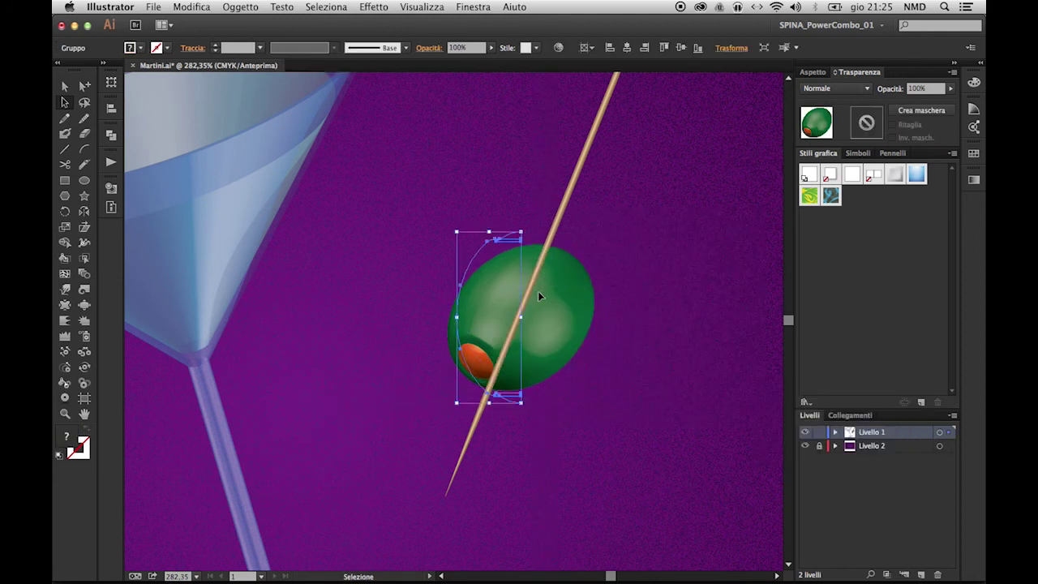
{"action": "left_click_drag", "start_coordinate": [538, 290], "coordinate": [520, 273]}
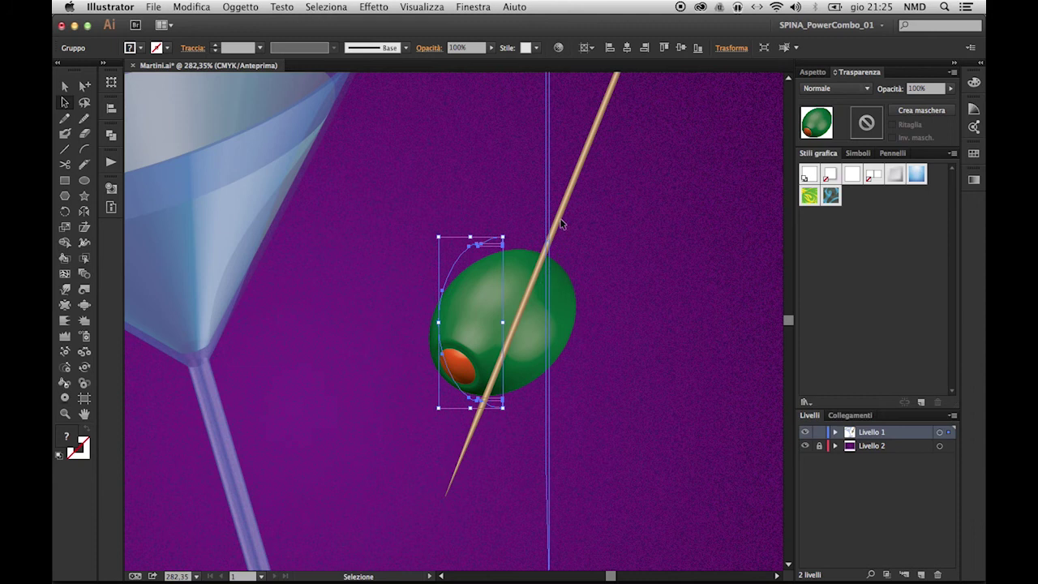
{"action": "left_click_drag", "start_coordinate": [556, 223], "coordinate": [541, 238]}
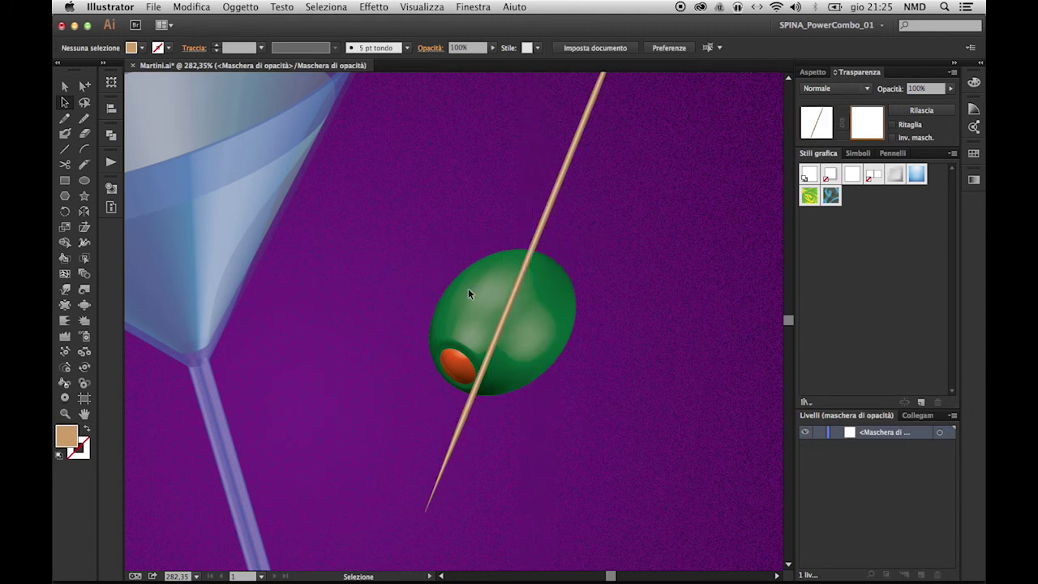
{"action": "left_click", "coordinate": [85, 180]}
Step: Draw a black ellipse over the olive in the mask and tilt it to match
{"action": "left_click", "coordinate": [974, 153]}
{"action": "left_click", "coordinate": [840, 198]}
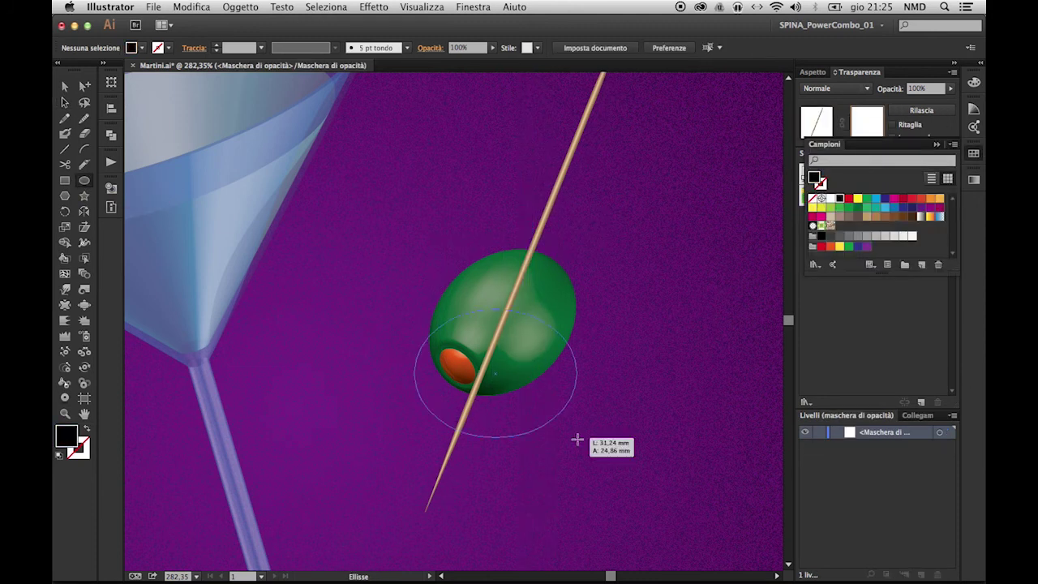
{"action": "left_click_drag", "start_coordinate": [491, 347], "coordinate": [568, 393]}
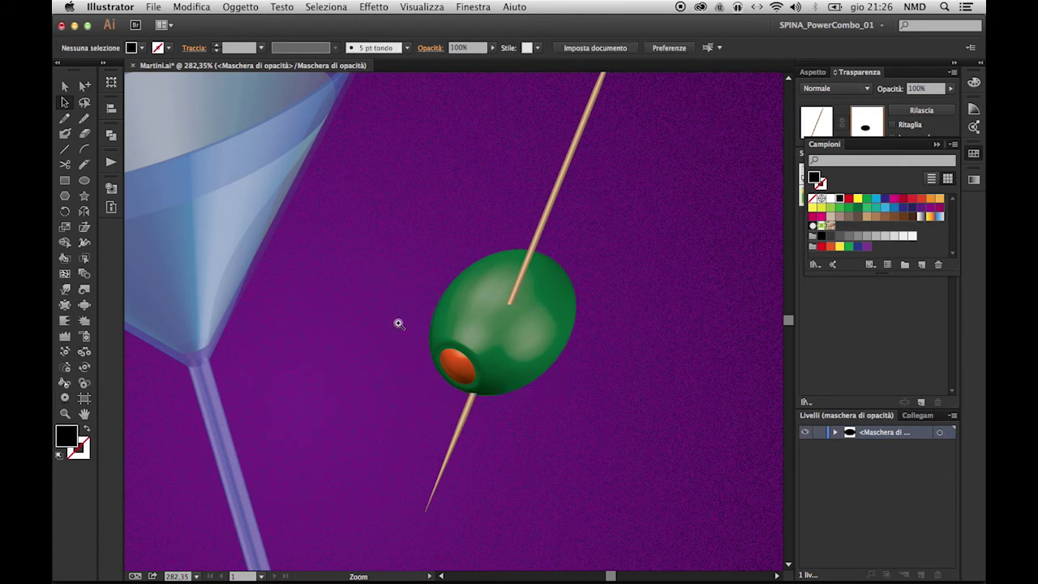
{"action": "scroll", "coordinate": [408, 332], "scroll_direction": "up", "scroll_amount": 5}
{"action": "left_click_drag", "start_coordinate": [610, 206], "coordinate": [610, 221]}
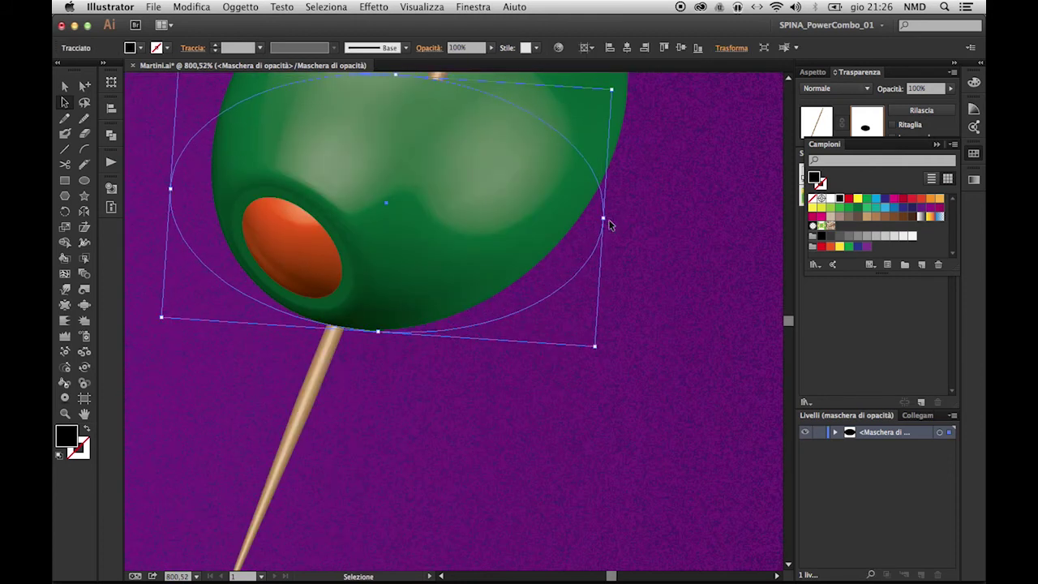
{"action": "scroll", "coordinate": [605, 339], "scroll_direction": "up", "scroll_amount": 5}
{"action": "scroll", "coordinate": [462, 199], "scroll_direction": "up", "scroll_amount": 5}
Step: Draw a small mask ellipse at the toothpick's entry and pull its top into a U shape
{"action": "left_click_drag", "start_coordinate": [475, 257], "coordinate": [536, 324]}
{"action": "left_click_drag", "start_coordinate": [451, 248], "coordinate": [472, 214]}
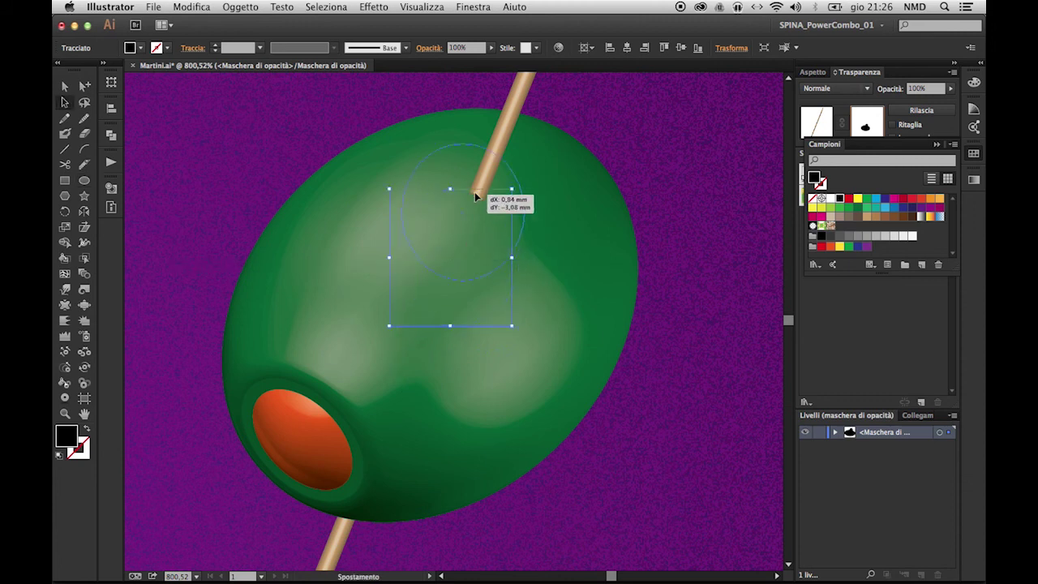
{"action": "key", "text": "a"}
{"action": "left_click_drag", "start_coordinate": [464, 138], "coordinate": [464, 274]}
{"action": "key", "text": "super+shift+a"}
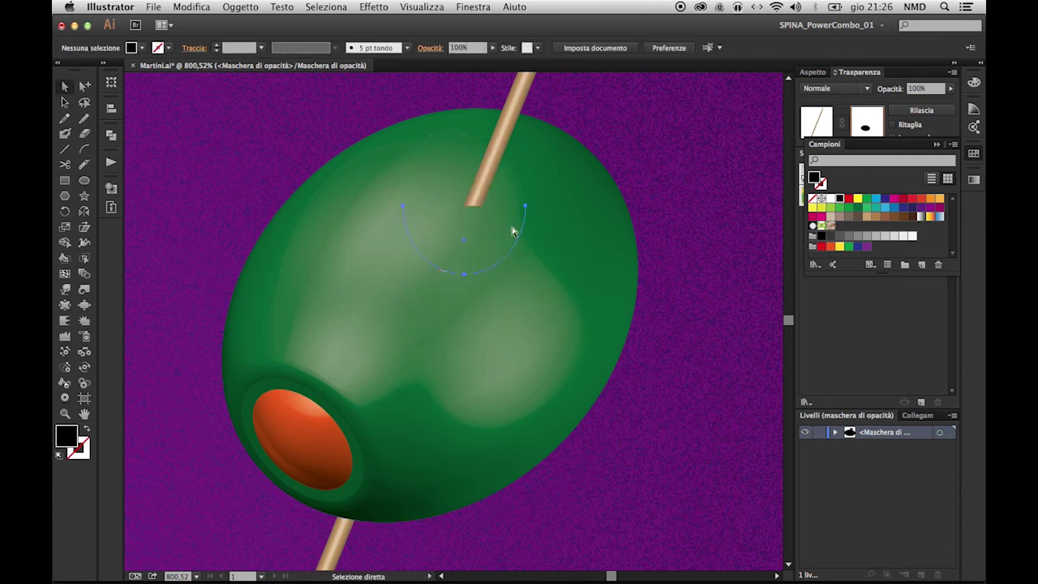
Step: Add a small U-shaped circle at the entry point, rotated to the toothpick's angle
{"action": "left_click_drag", "start_coordinate": [469, 242], "coordinate": [473, 247]}
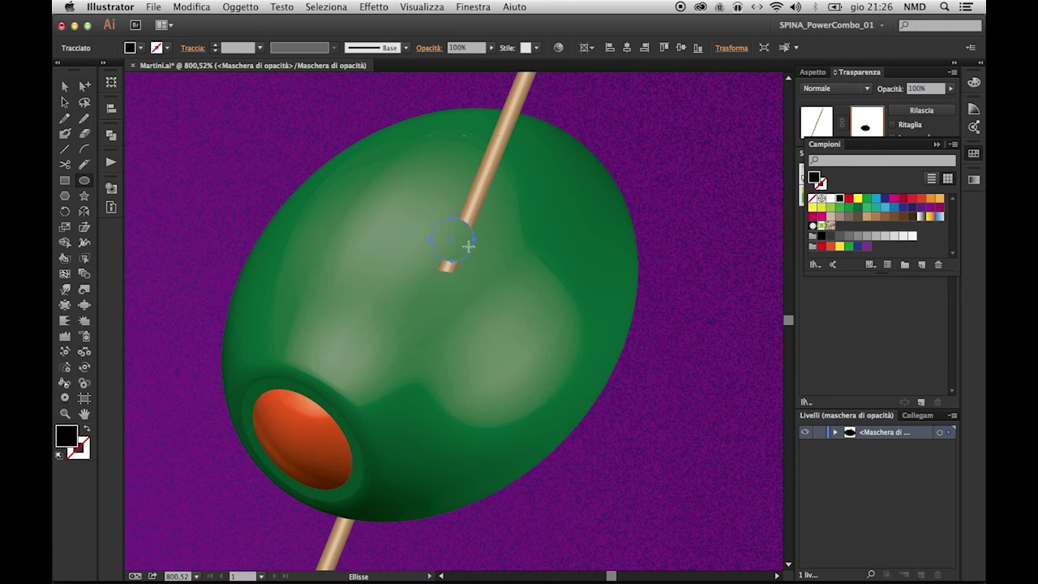
{"action": "key", "text": "a"}
{"action": "left_click_drag", "start_coordinate": [459, 225], "coordinate": [472, 297]}
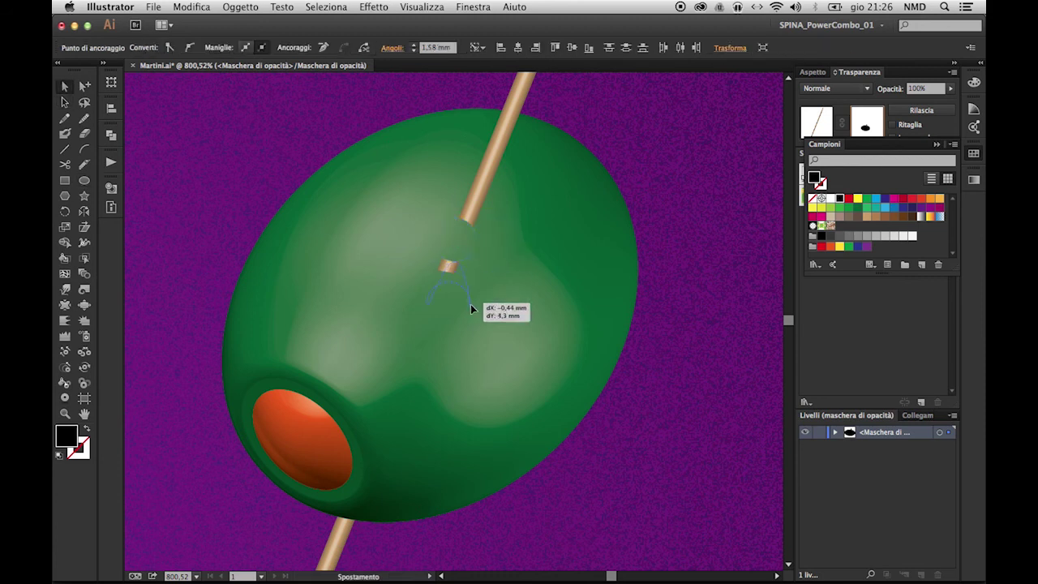
{"action": "key", "text": "v"}
{"action": "mouse_move", "coordinate": [473, 251]}
{"action": "left_mouse_down"}
{"action": "mouse_move", "coordinate": [476, 266]}
{"action": "mouse_move", "coordinate": [438, 296]}
{"action": "left_mouse_up"}
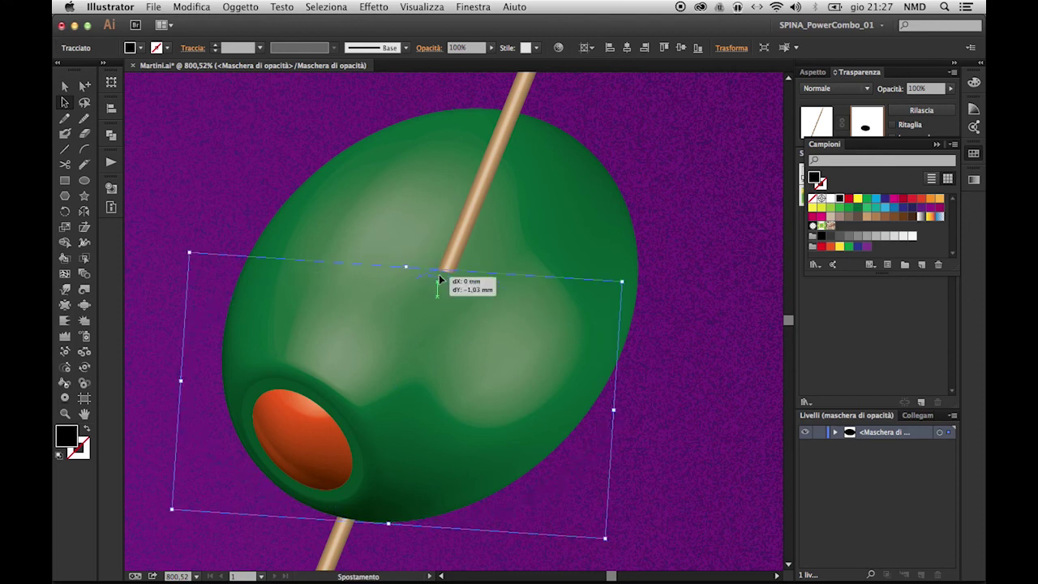
Step: Adjust the U-shaped mask path, exit mask editing, and draw a small tan oval at the entry
{"action": "left_click", "coordinate": [643, 341]}
{"action": "left_click", "coordinate": [467, 297]}
{"action": "left_click_drag", "start_coordinate": [400, 312], "coordinate": [445, 274]}
{"action": "left_click", "coordinate": [488, 260]}
{"action": "left_click", "coordinate": [451, 271]}
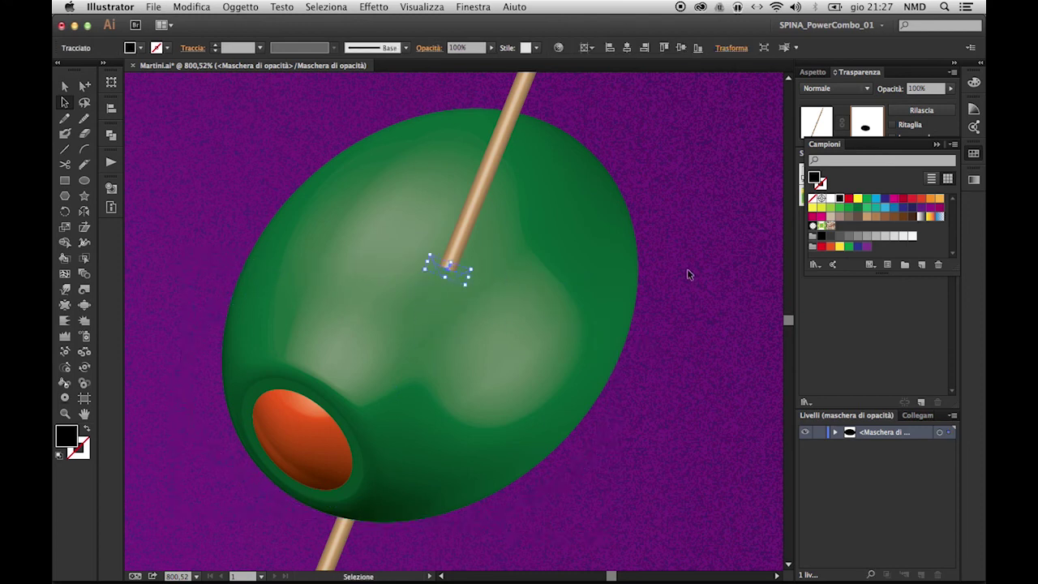
{"action": "left_click_drag", "start_coordinate": [443, 270], "coordinate": [468, 283]}
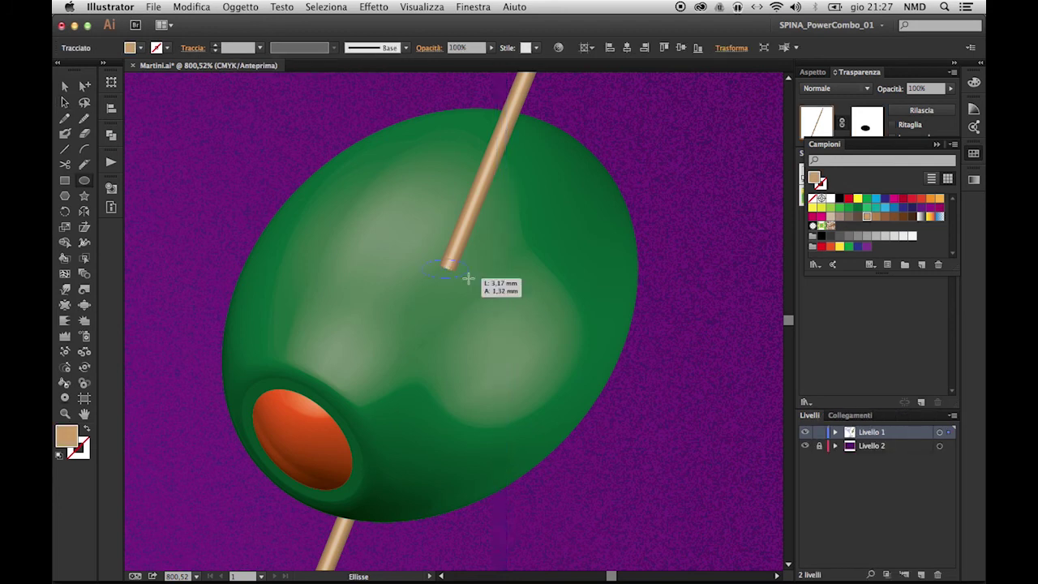
Step: Fill the small oval black, feather it 1 mm with Contorno sfocato, and blend it Moltiplica
{"action": "left_click", "coordinate": [840, 199]}
{"action": "left_click", "coordinate": [374, 6]}
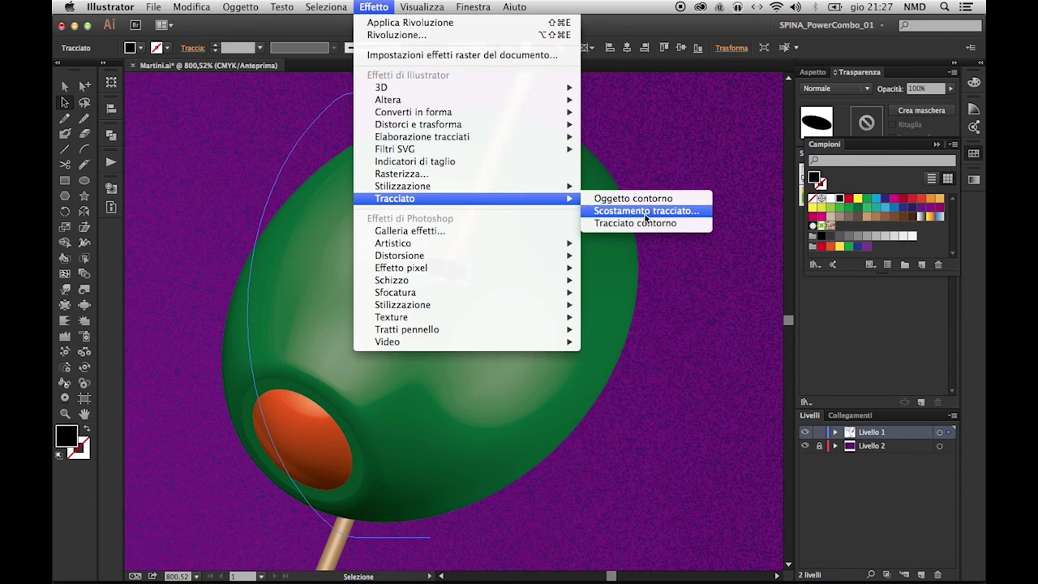
{"action": "left_click", "coordinate": [617, 223]}
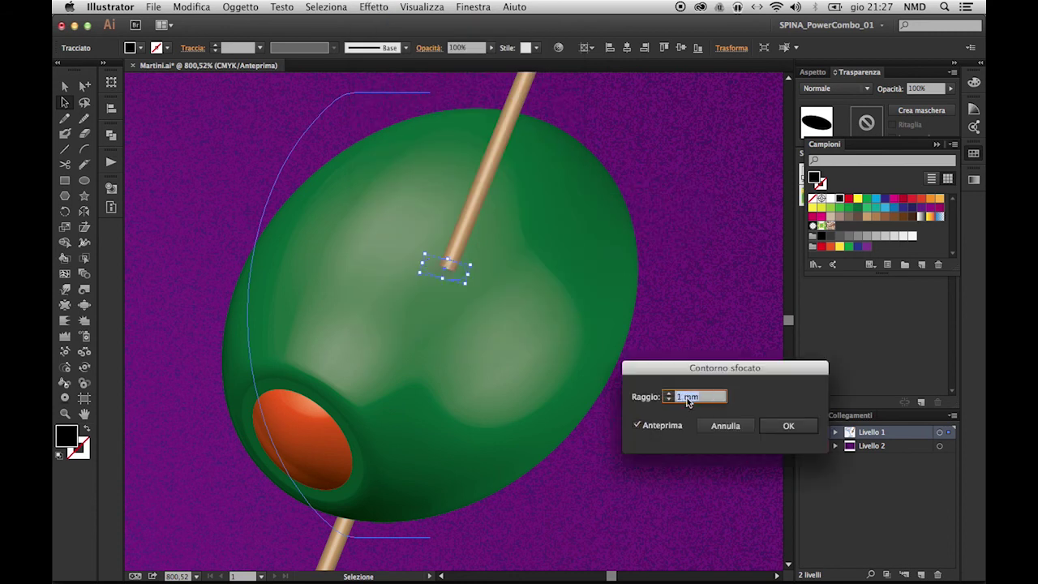
{"action": "left_click", "coordinate": [807, 430]}
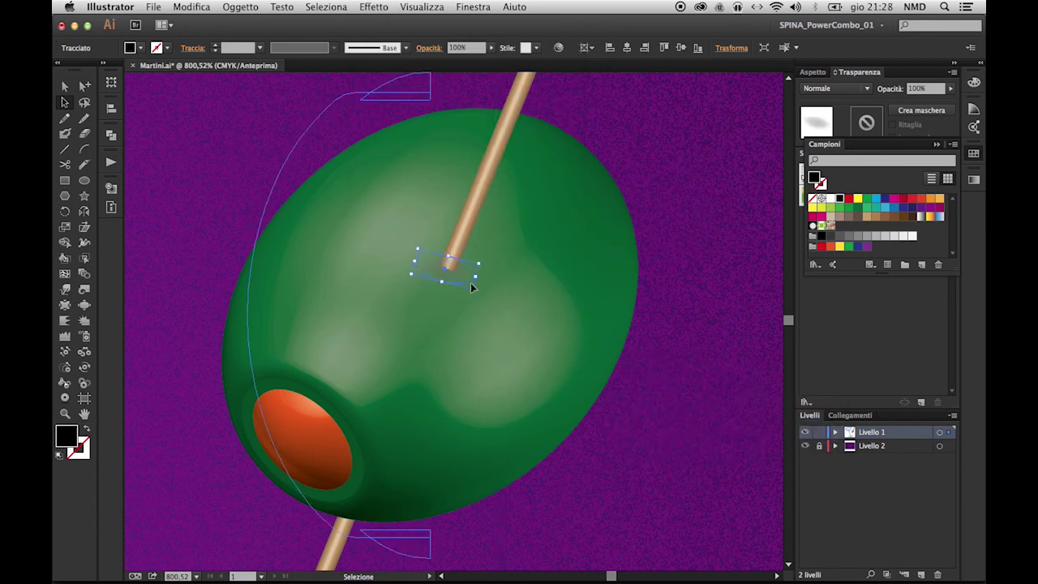
{"action": "left_click", "coordinate": [938, 145]}
{"action": "left_click", "coordinate": [835, 88]}
{"action": "left_click", "coordinate": [826, 131]}
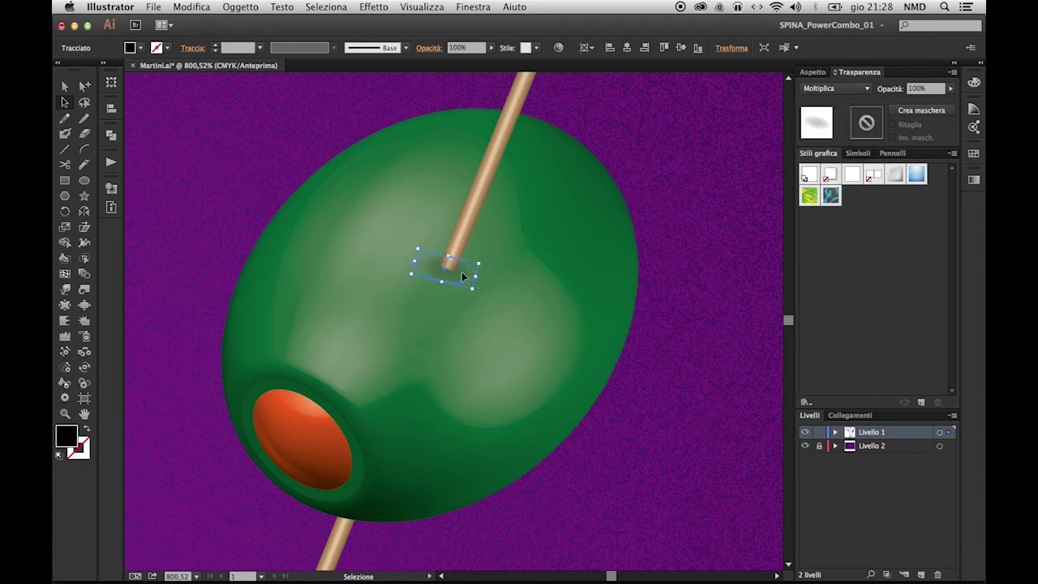
{"action": "left_click", "coordinate": [642, 429]}
{"action": "key", "text": "ctrl+minus"}
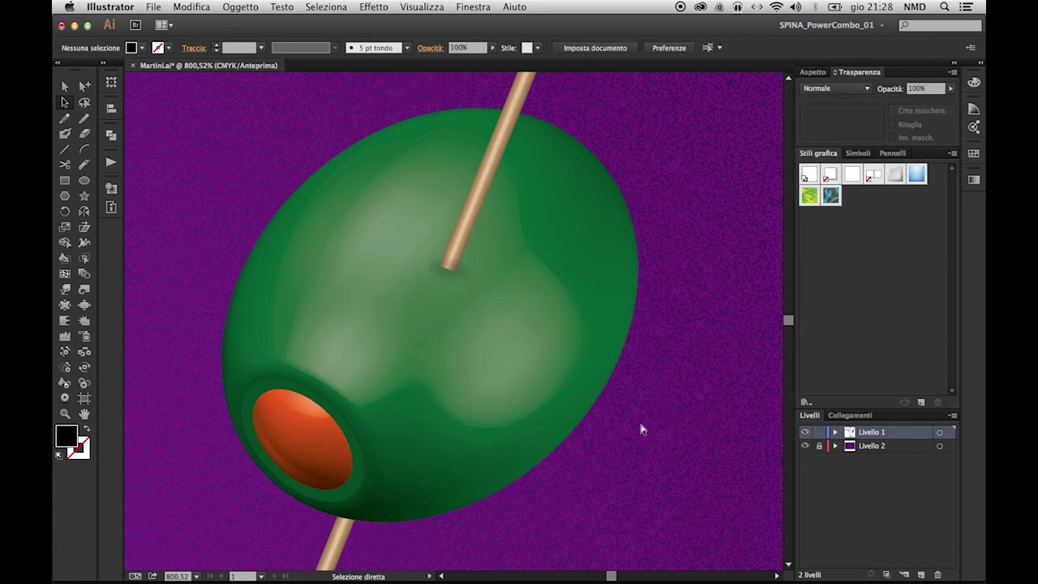
{"action": "key", "text": "ctrl+minus"}
{"action": "key", "text": "ctrl+minus"}
{"action": "key", "text": "ctrl+minus"}
{"action": "key", "text": "ctrl+minus"}
{"action": "key", "text": "ctrl+minus"}
{"action": "key", "text": "ctrl+minus"}
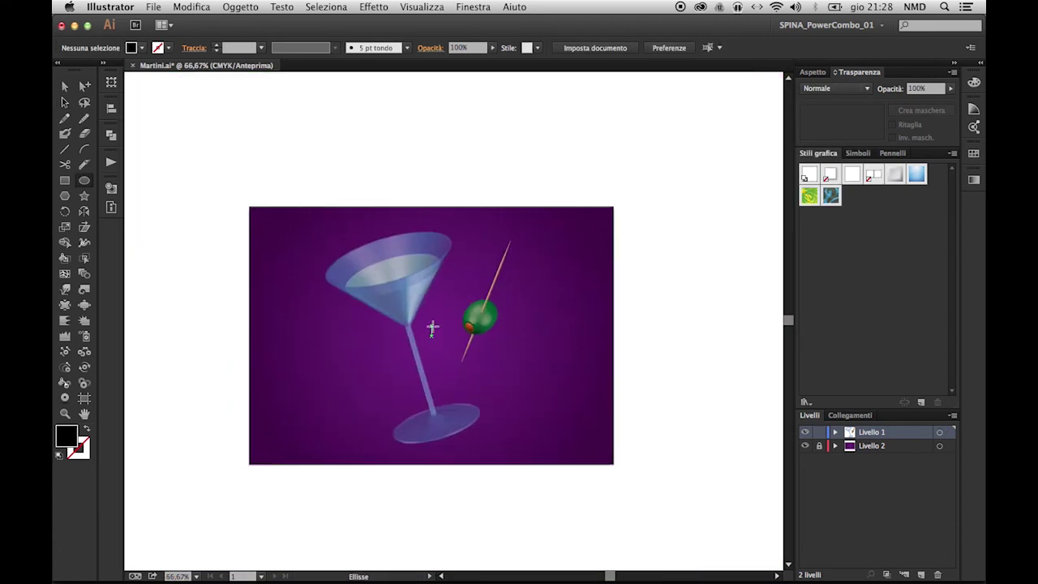
Step: Draw a white circle over the martini glass with a 40 mm Contorno sfocato
{"action": "left_click_drag", "start_coordinate": [432, 328], "coordinate": [475, 413]}
{"action": "left_click", "coordinate": [829, 157]}
{"action": "left_click", "coordinate": [374, 6]}
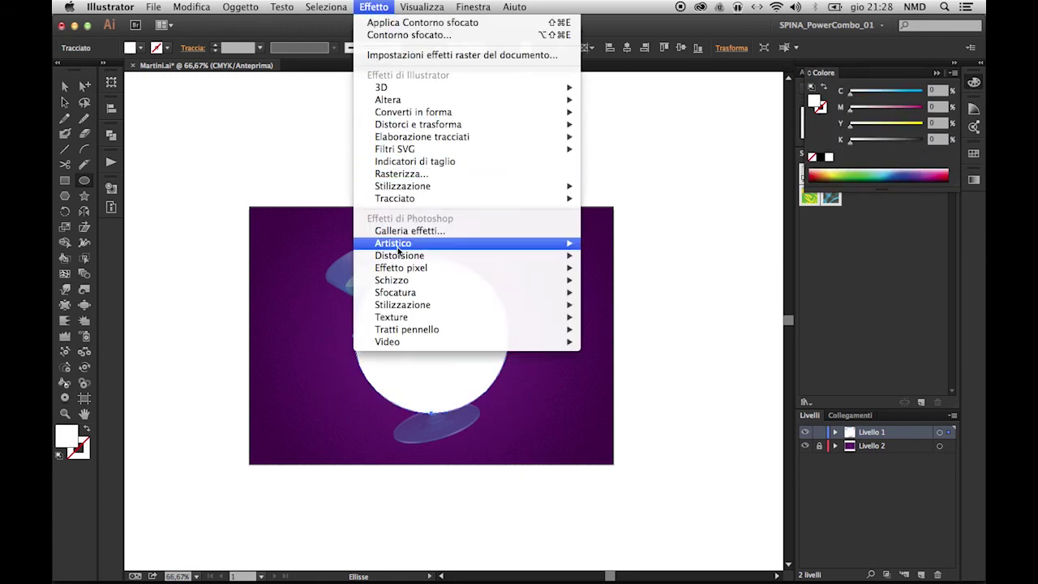
{"action": "key", "text": "ctrl+alt+shift+e"}
{"action": "left_click", "coordinate": [689, 397]}
{"action": "type", "text": "40"}
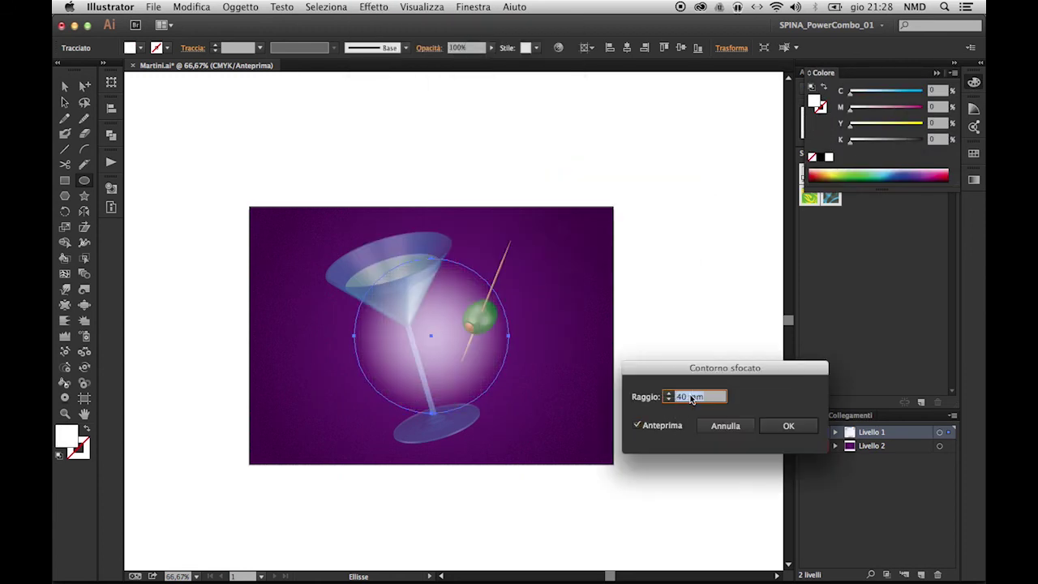
{"action": "left_click", "coordinate": [774, 427]}
Step: Enlarge the glow circle and raise its feather to 52.41 mm
{"action": "key", "text": "v"}
{"action": "left_click_drag", "start_coordinate": [508, 415], "coordinate": [532, 437]}
{"action": "key", "text": "shift+F6"}
{"action": "left_click", "coordinate": [857, 139]}
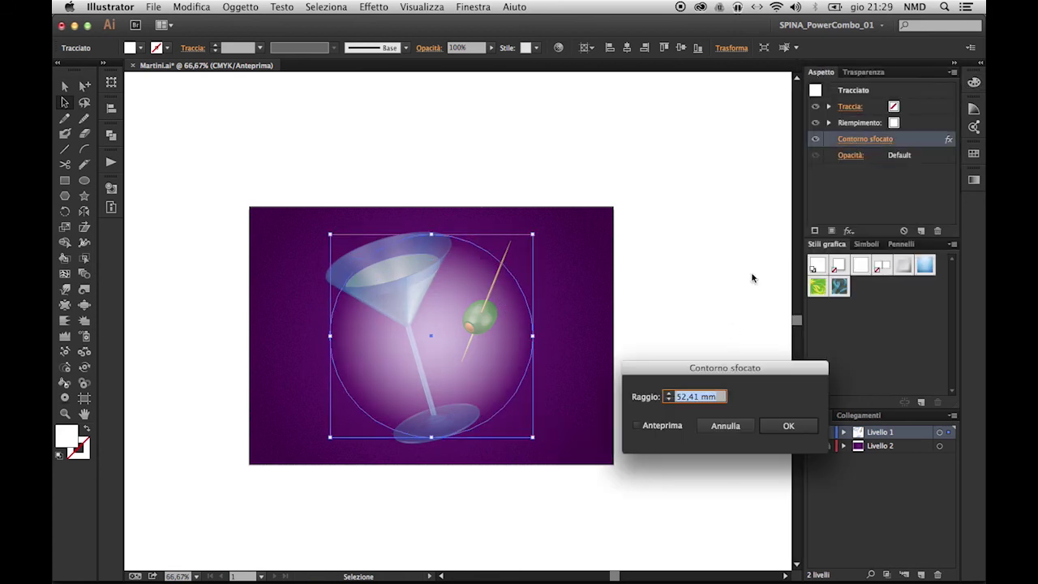
{"action": "left_click", "coordinate": [637, 426]}
{"action": "left_click", "coordinate": [788, 425]}
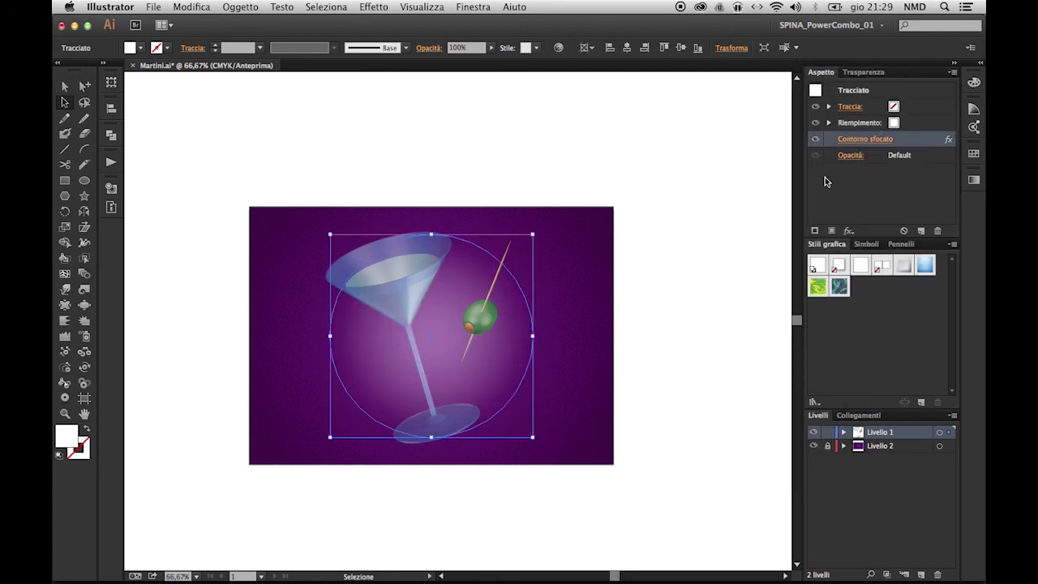
Step: Try several blend modes on the circle, including Scolora, and fill it dark grey
{"action": "left_click", "coordinate": [851, 155]}
{"action": "left_click", "coordinate": [756, 180]}
{"action": "left_click", "coordinate": [746, 301]}
{"action": "left_click", "coordinate": [761, 180]}
{"action": "left_click", "coordinate": [750, 258]}
{"action": "left_click", "coordinate": [757, 180]}
{"action": "left_click", "coordinate": [747, 256]}
{"action": "left_click", "coordinate": [758, 180]}
{"action": "left_click", "coordinate": [742, 271]}
{"action": "left_click", "coordinate": [868, 244]}
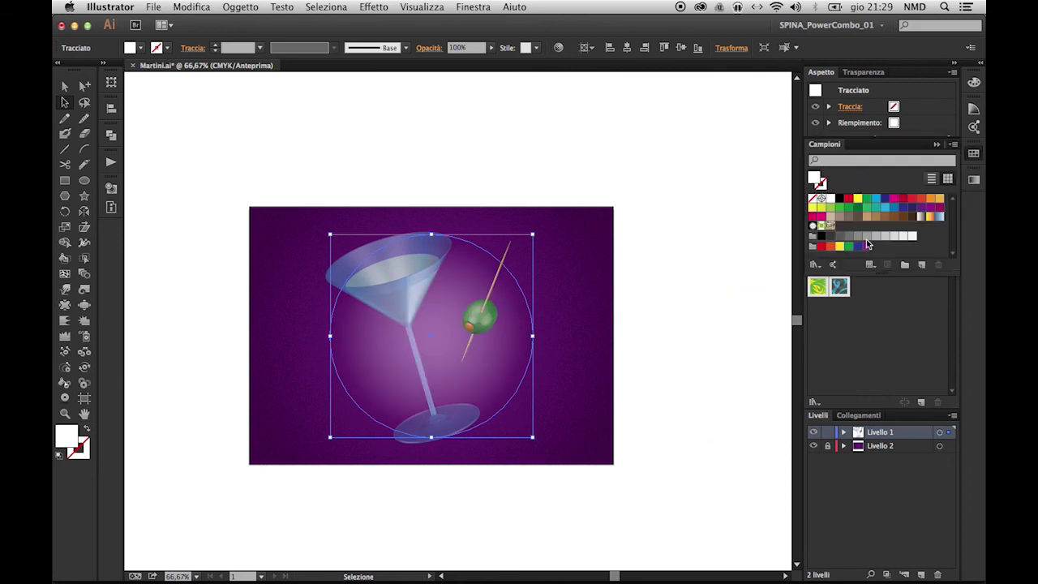
{"action": "left_click", "coordinate": [863, 240]}
{"action": "left_click", "coordinate": [933, 123]}
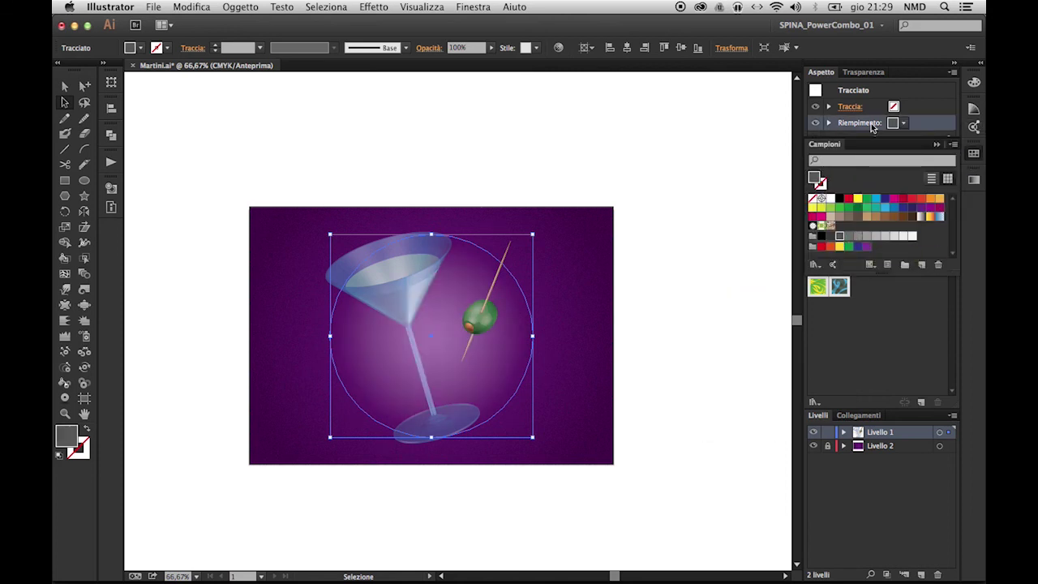
Step: Set the glow circle's blend mode to Sovrapponi
{"action": "left_click", "coordinate": [851, 155]}
{"action": "left_click", "coordinate": [755, 180]}
{"action": "left_click", "coordinate": [738, 305]}
{"action": "left_click", "coordinate": [755, 180]}
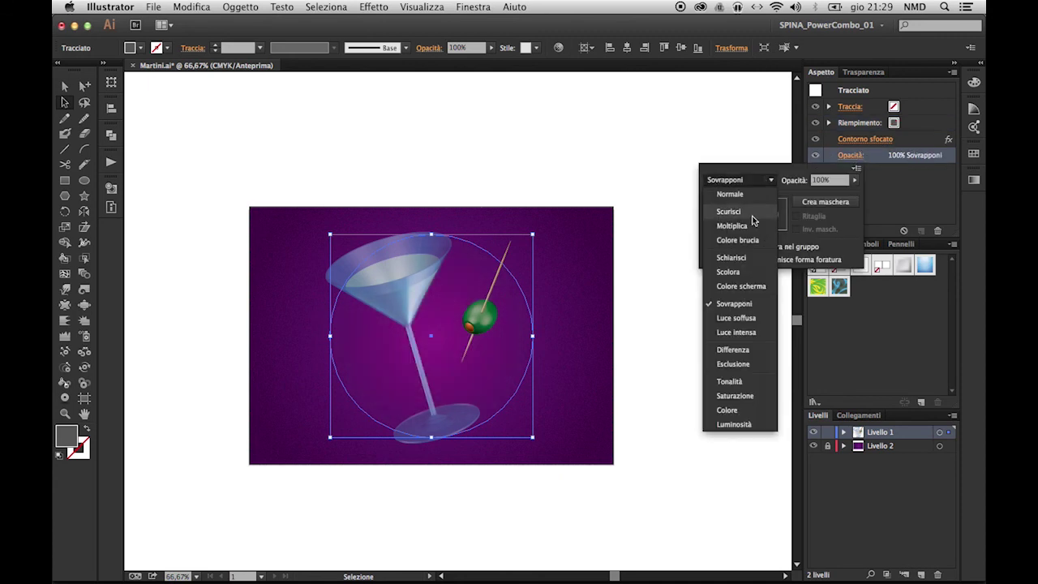
{"action": "left_click", "coordinate": [731, 225]}
{"action": "left_click", "coordinate": [752, 180]}
{"action": "left_click", "coordinate": [734, 303]}
{"action": "left_click", "coordinate": [722, 321]}
{"action": "left_click", "coordinate": [444, 351]}
{"action": "left_click", "coordinate": [457, 235]}
{"action": "left_click", "coordinate": [362, 254]}
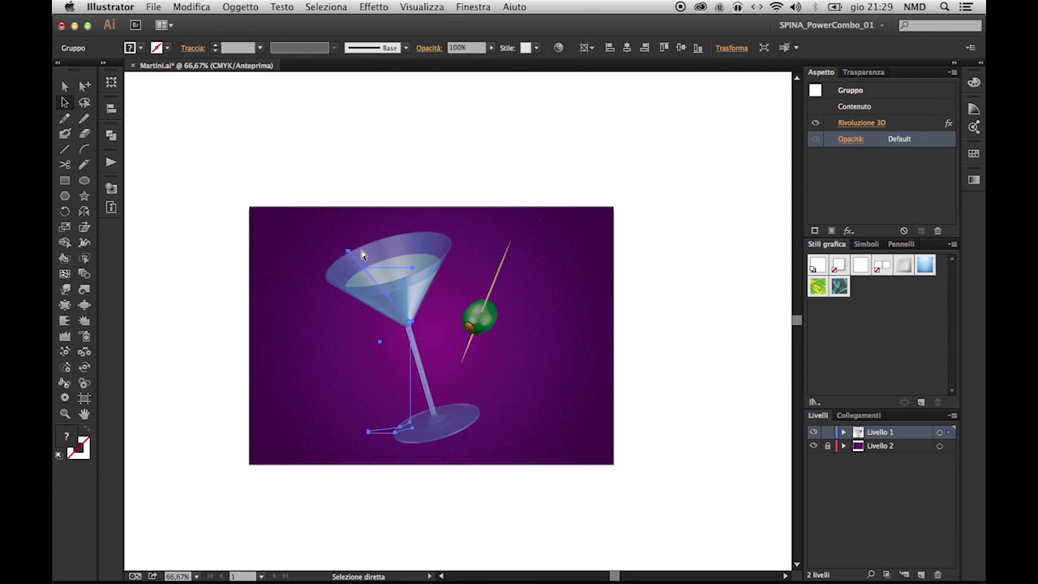
Step: Apply Contorno sfocato to the martini glass and try the Moltiplica blend mode
{"action": "left_click", "coordinate": [374, 7]}
{"action": "left_click", "coordinate": [633, 223]}
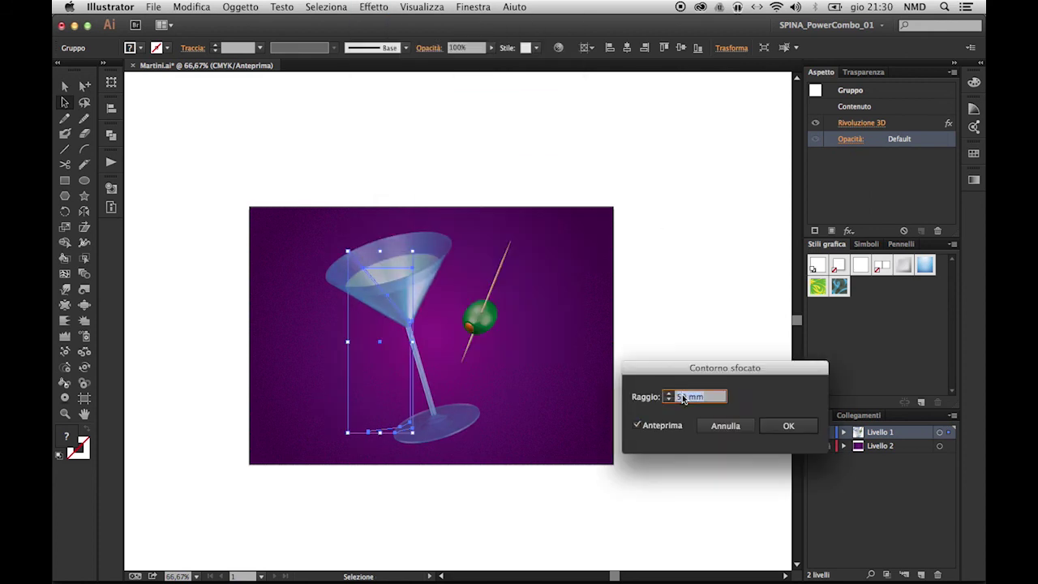
{"action": "left_click", "coordinate": [772, 432]}
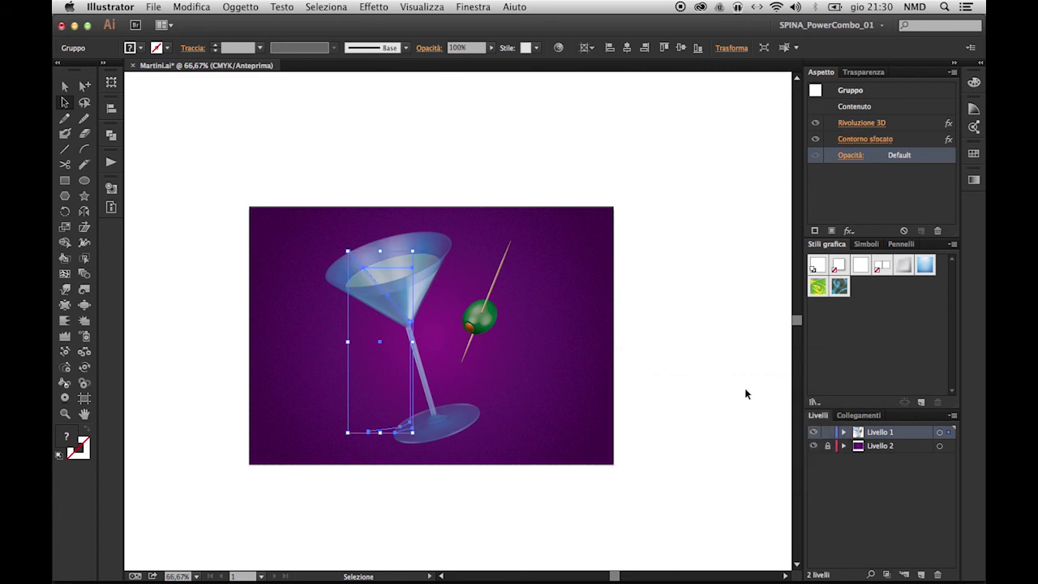
{"action": "left_click", "coordinate": [851, 155]}
{"action": "left_click", "coordinate": [738, 179]}
{"action": "left_click", "coordinate": [730, 222]}
{"action": "left_click", "coordinate": [738, 180]}
{"action": "left_click", "coordinate": [730, 223]}
Step: Switch the glass's blend mode to Sovrapponi
{"action": "left_click", "coordinate": [738, 179]}
{"action": "left_click", "coordinate": [750, 227]}
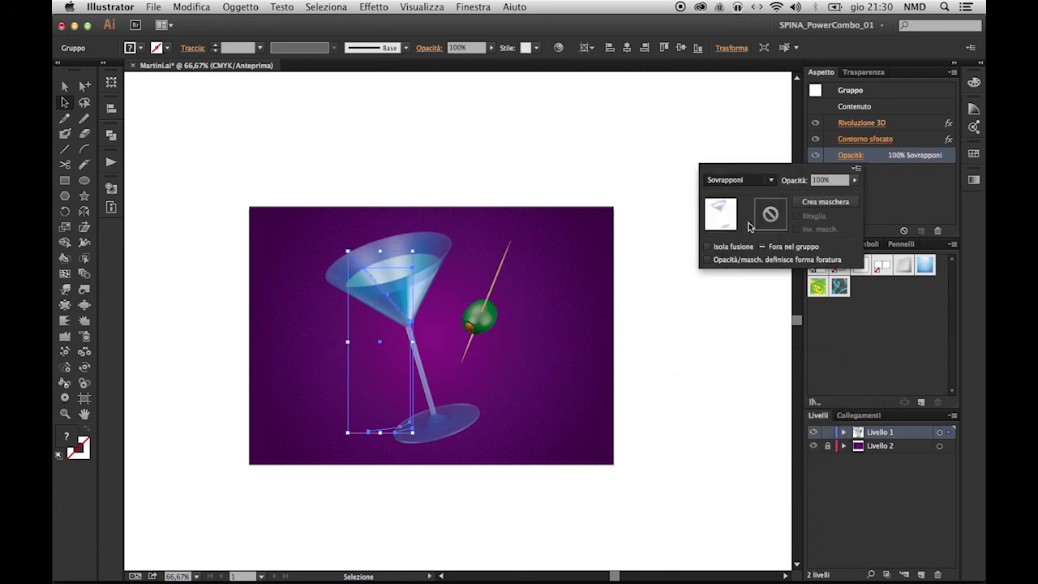
{"action": "left_click", "coordinate": [496, 310]}
{"action": "left_click", "coordinate": [519, 199]}
{"action": "left_click", "coordinate": [154, 6]}
{"action": "left_click", "coordinate": [267, 160]}
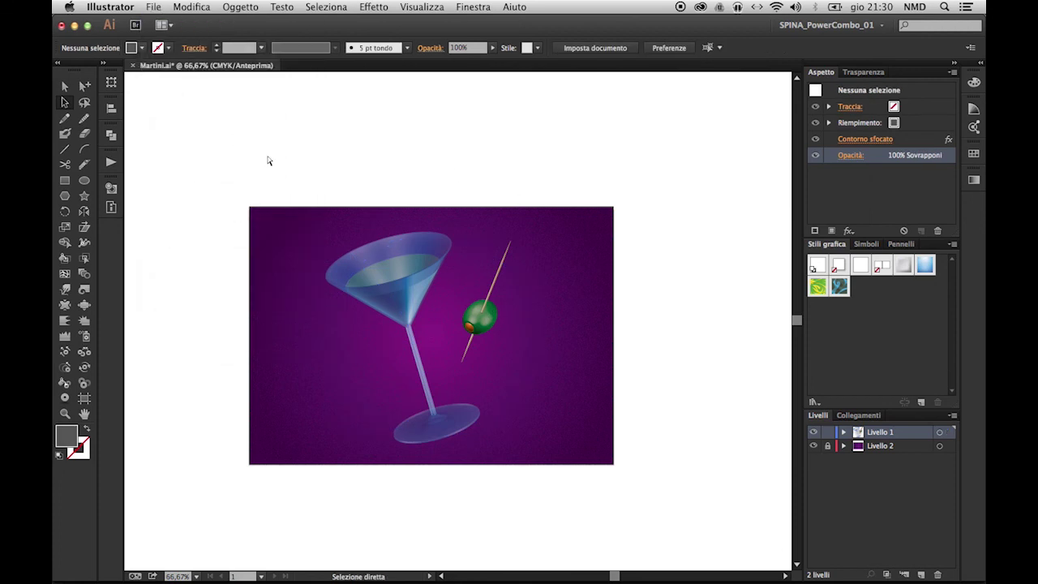